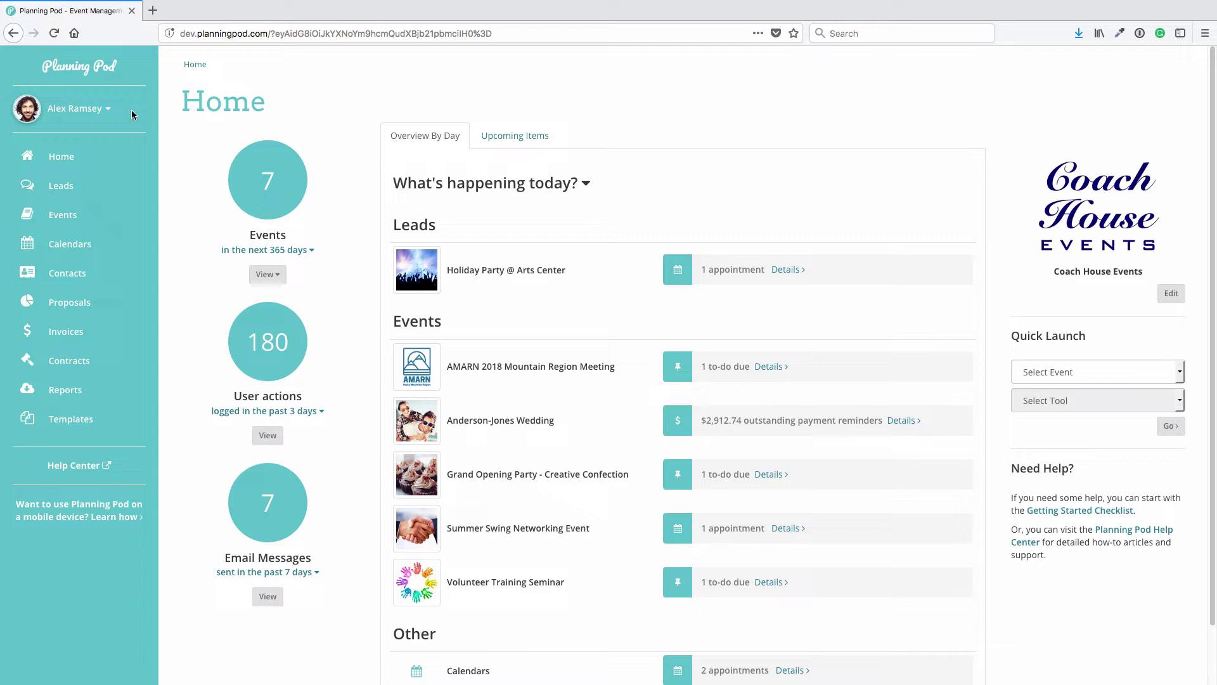
# Open Account Settings from the user name menu at top left
pyautogui.click(92, 113)
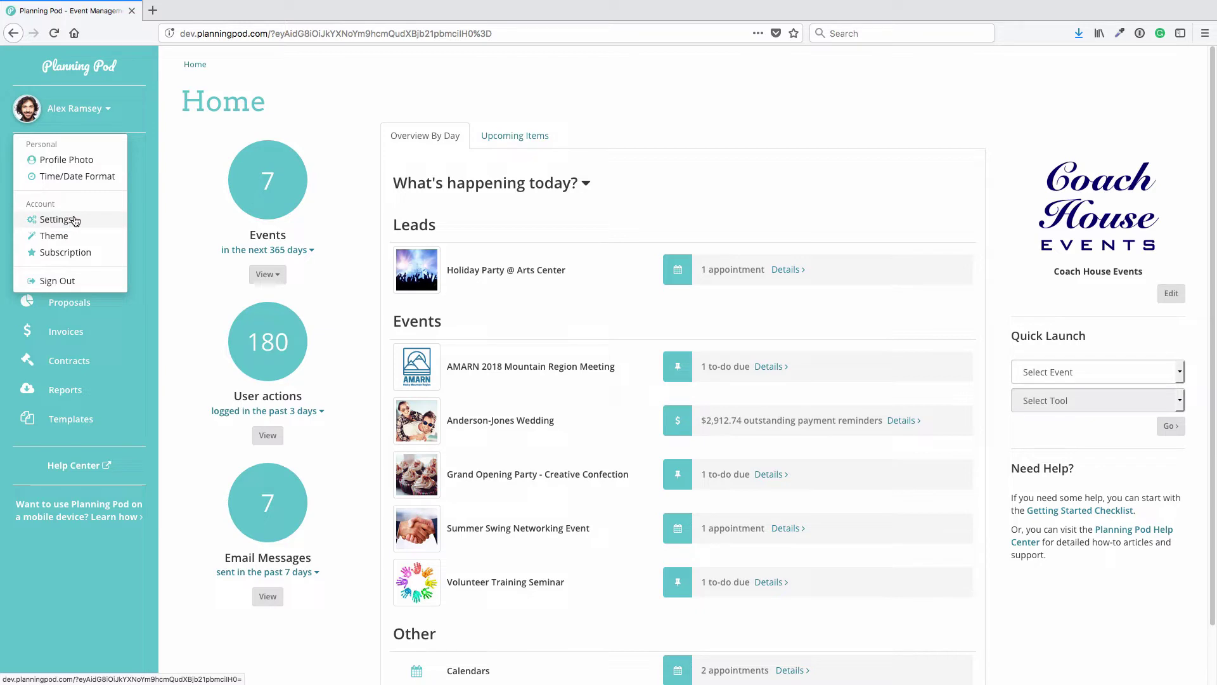
pyautogui.click(55, 219)
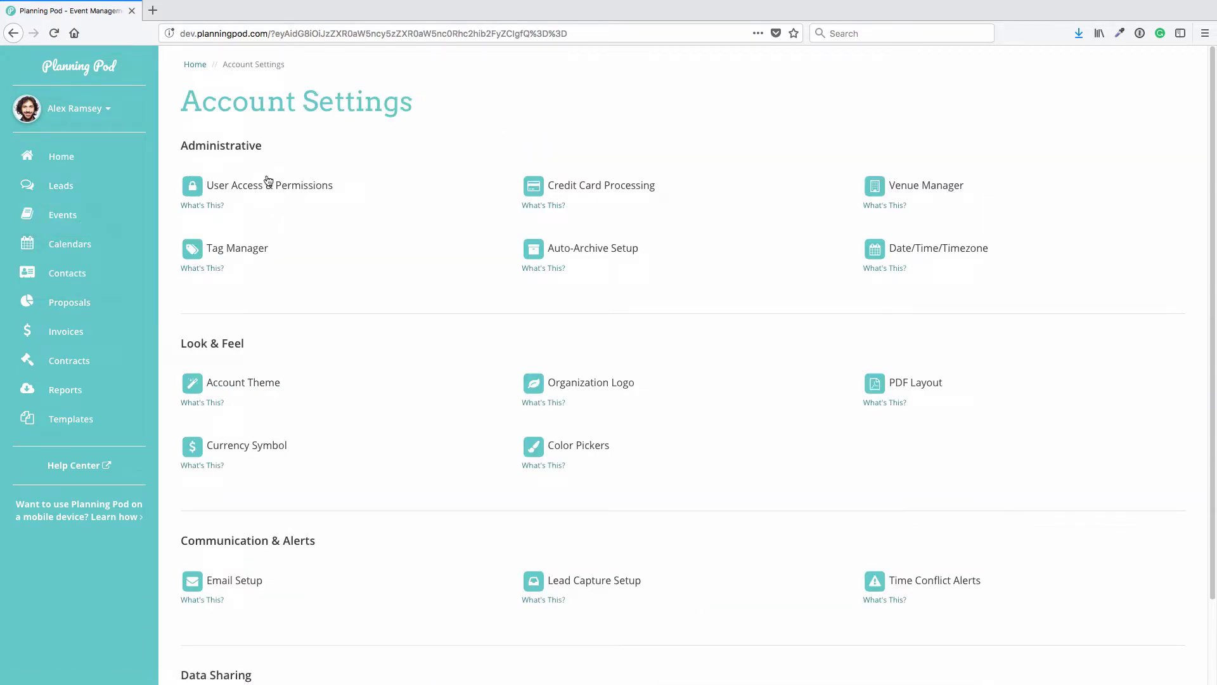
# Open User Access & Permissions and review the area and tool table across user groups
pyautogui.click(282, 190)
pyautogui.scroll(-6, 282, 303)
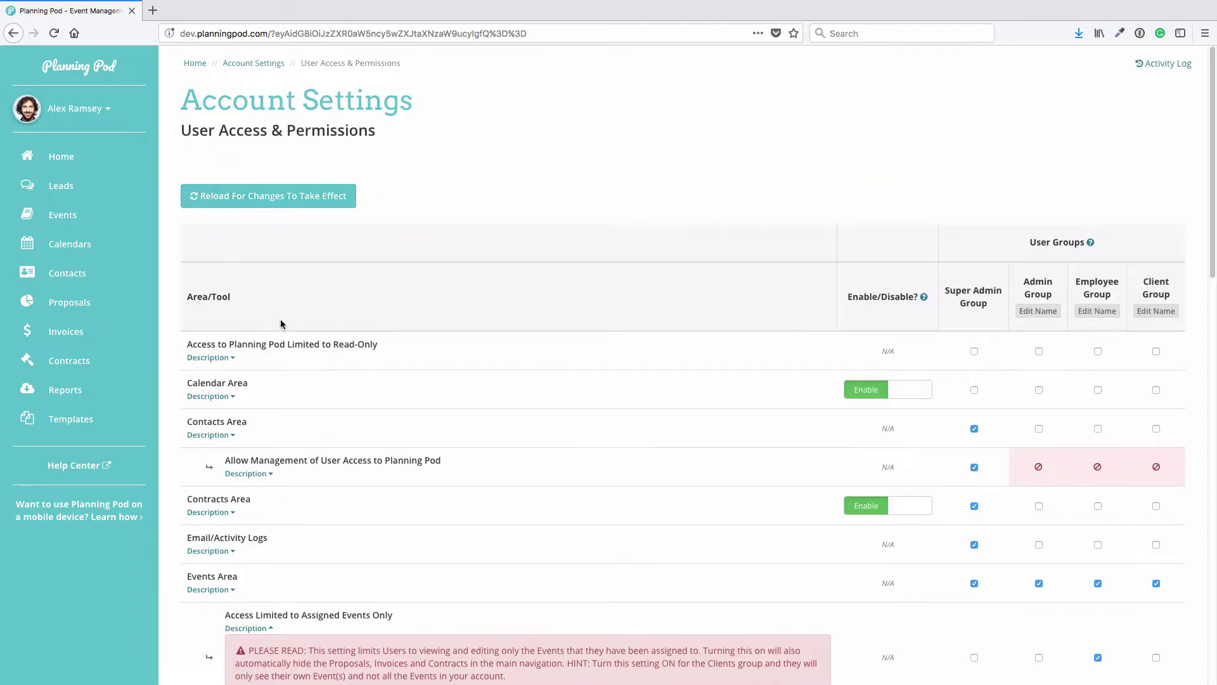
pyautogui.scroll(-11, 244, 319)
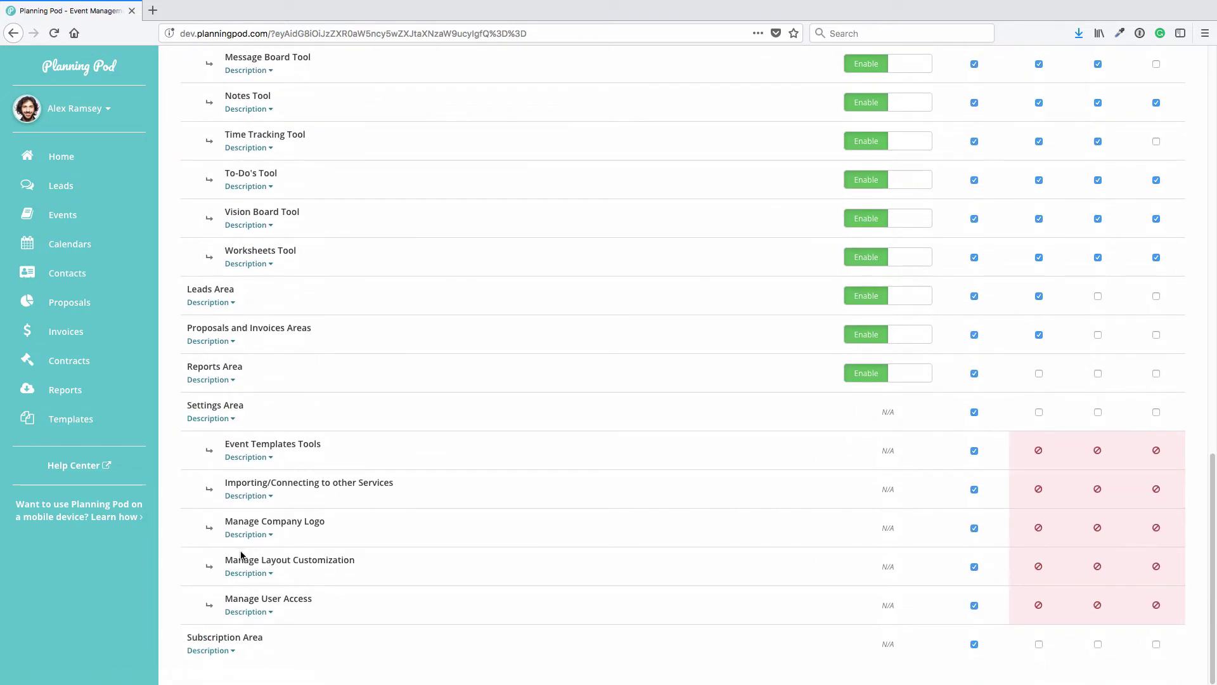
pyautogui.scroll(15, 268, 350)
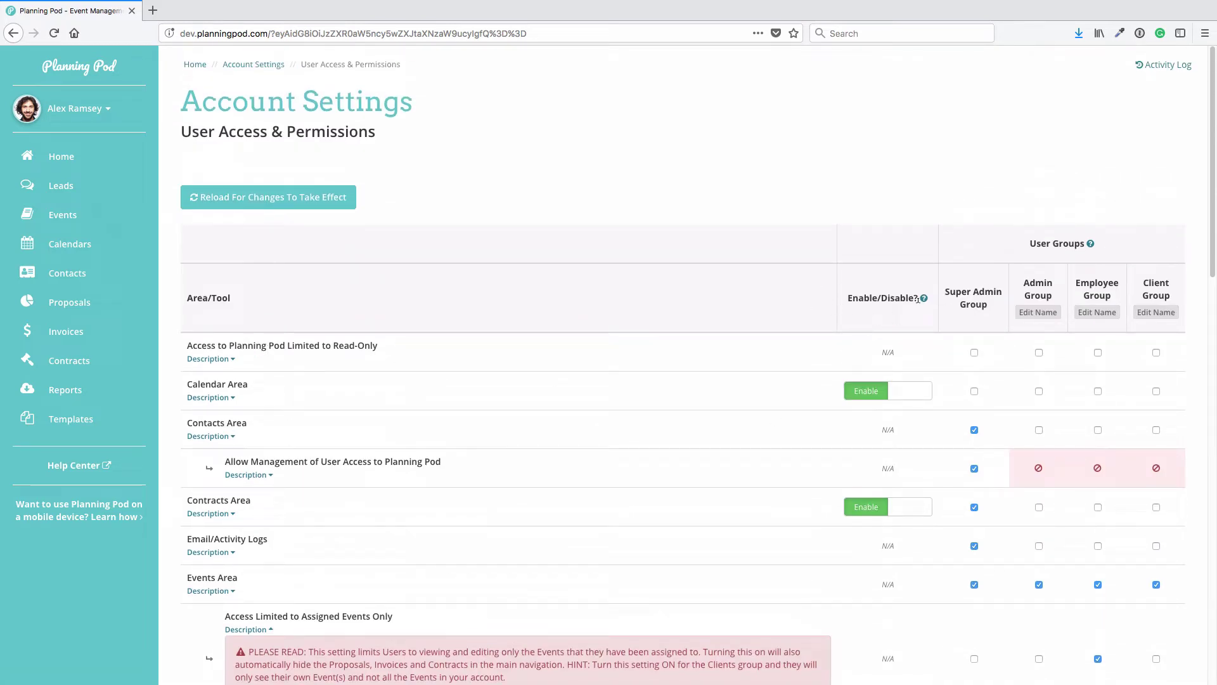
pyautogui.click(861, 396)
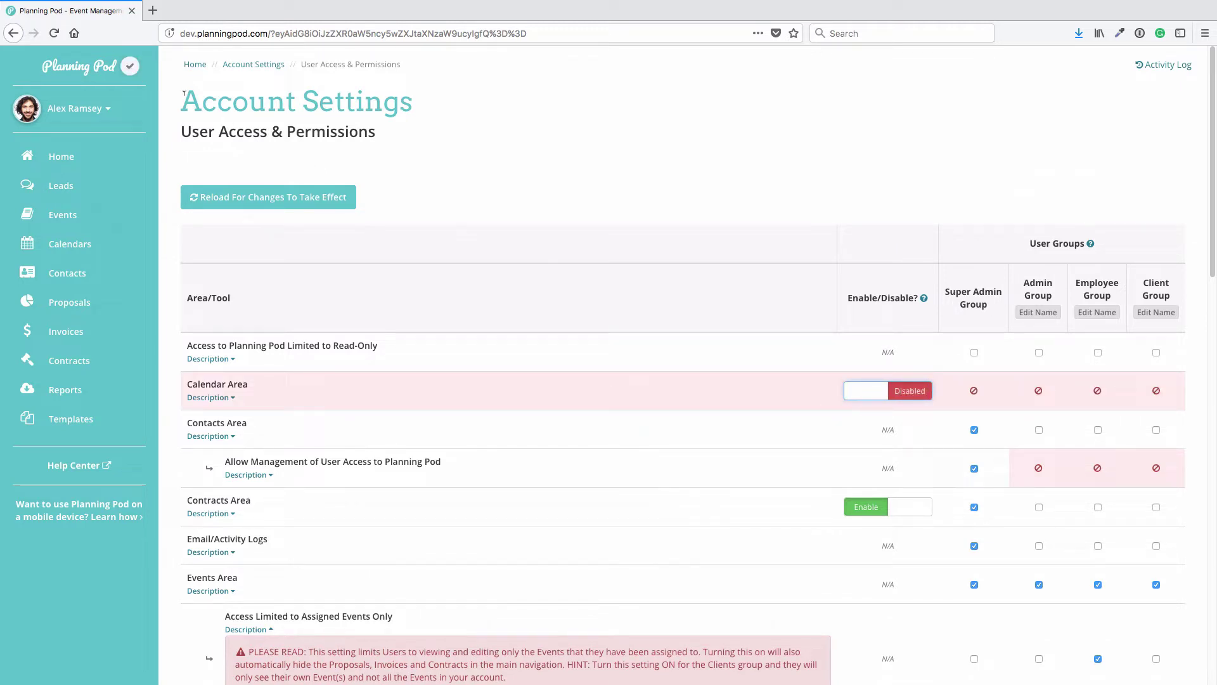
pyautogui.click(48, 32)
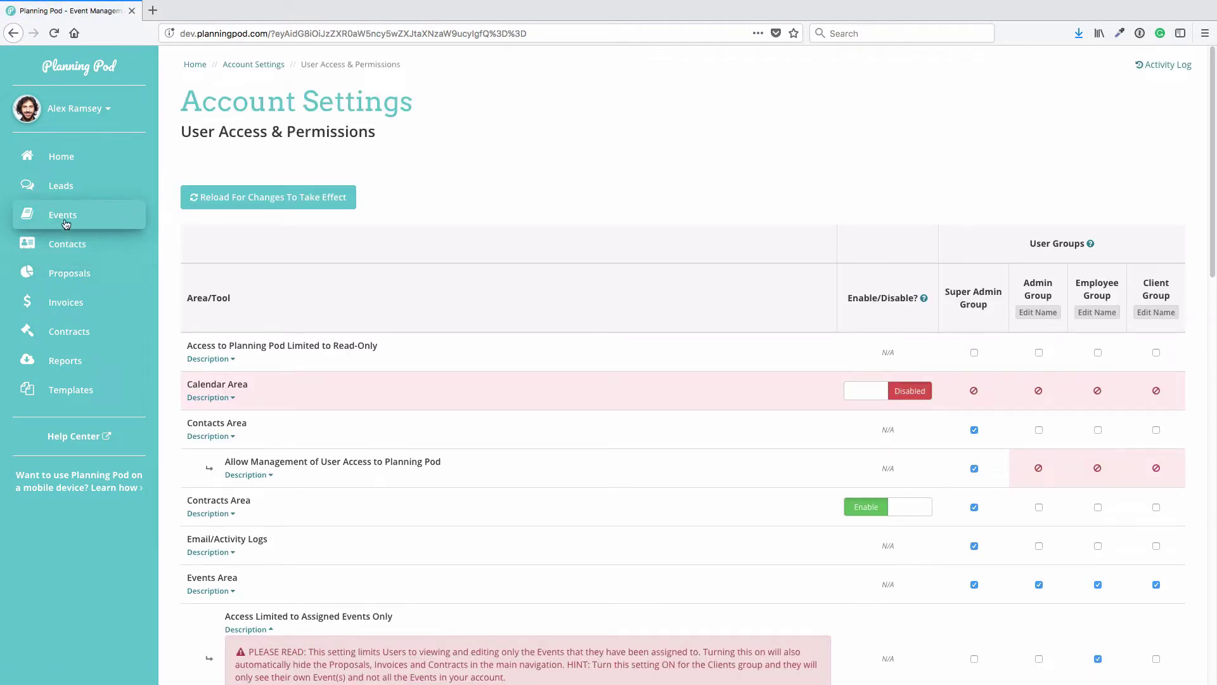
pyautogui.click(913, 390)
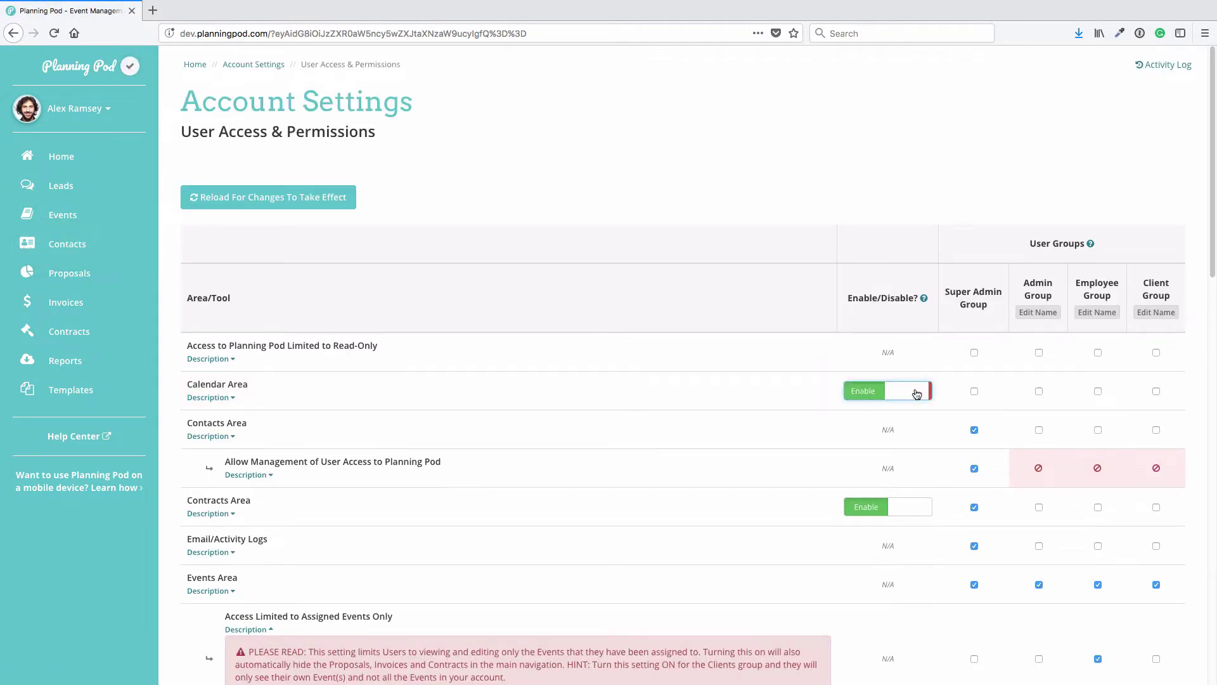
pyautogui.click(56, 37)
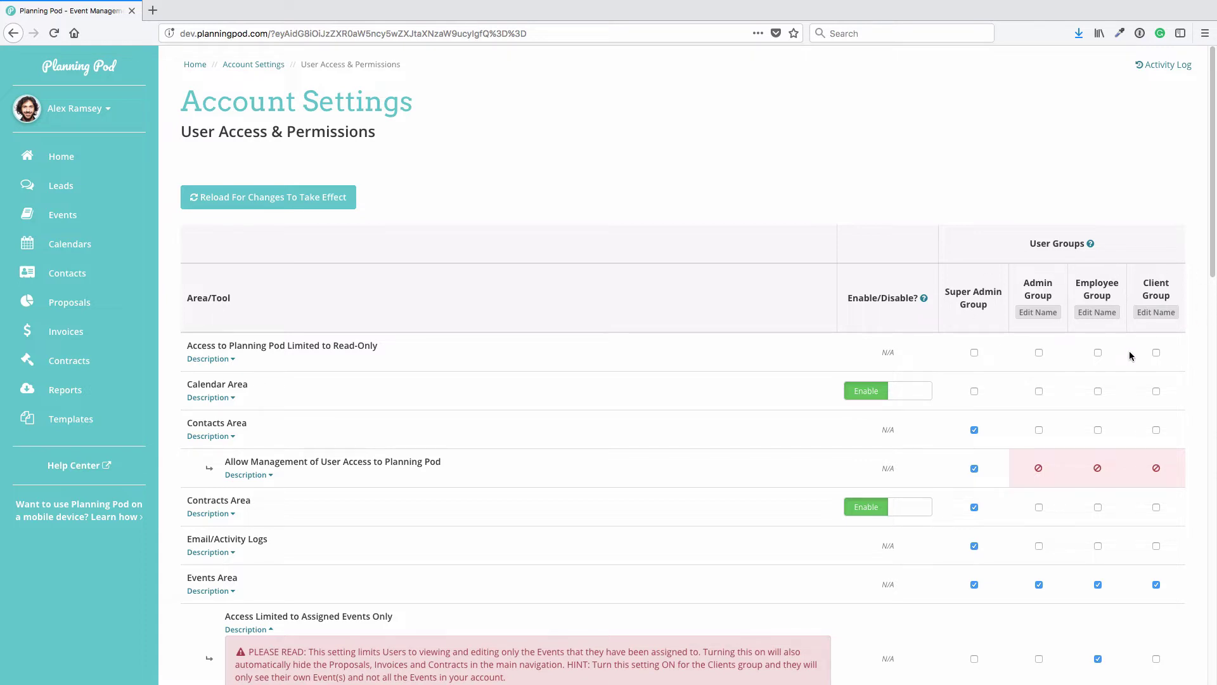
# Rename the Employee Group to Contractor and save the new name
pyautogui.click(1097, 312)
pyautogui.hotkey('ctrl', 'a')
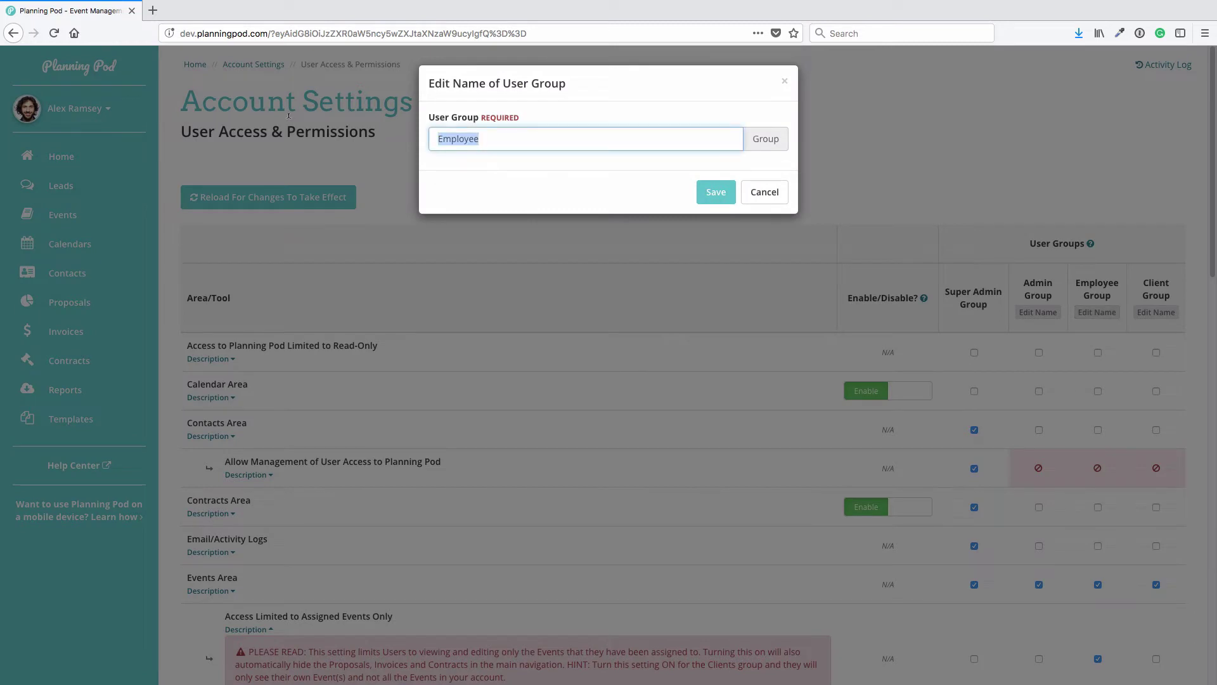
pyautogui.write('Contractor')
pyautogui.click(701, 193)
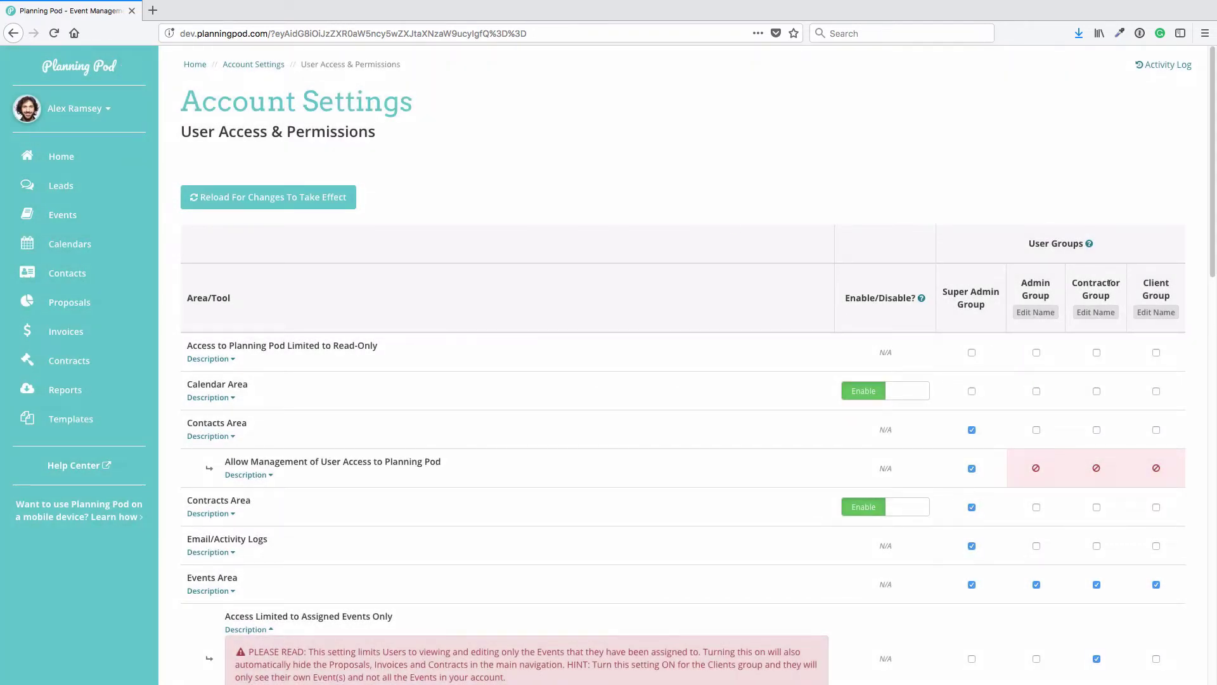
# Give Admin Group Calendar, Contacts and Contracts Area access, and Contractor Group Calendar Area access
pyautogui.scroll(-4, 947, 330)
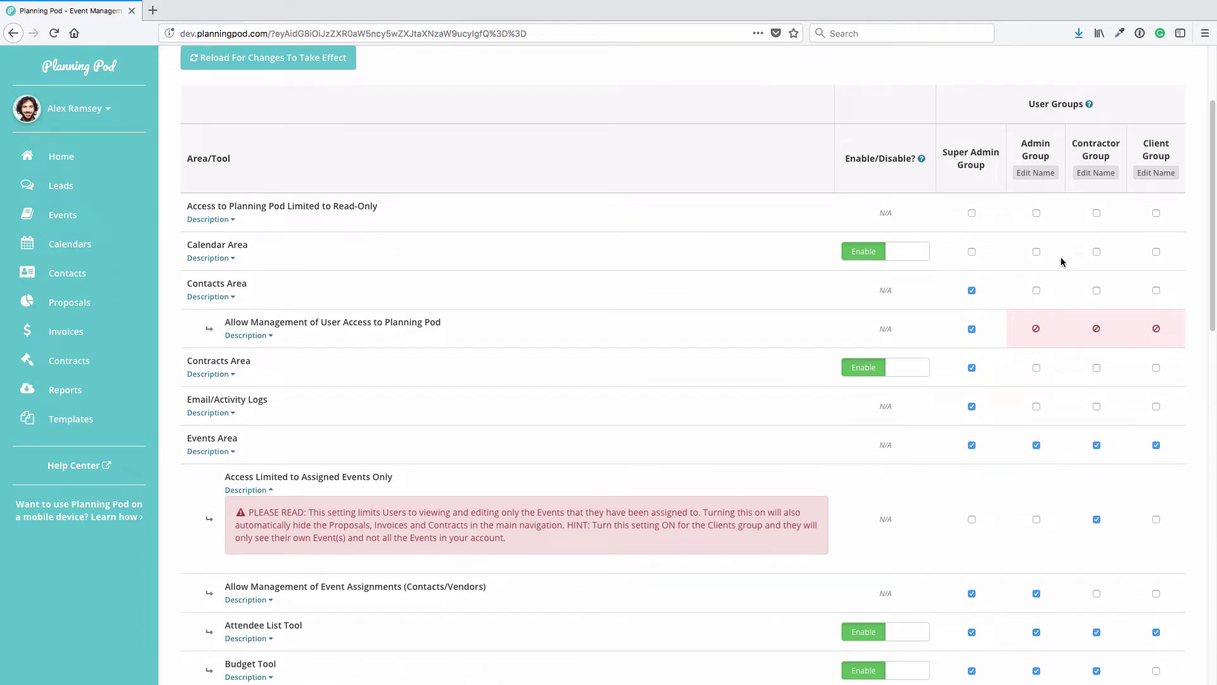
pyautogui.click(1036, 254)
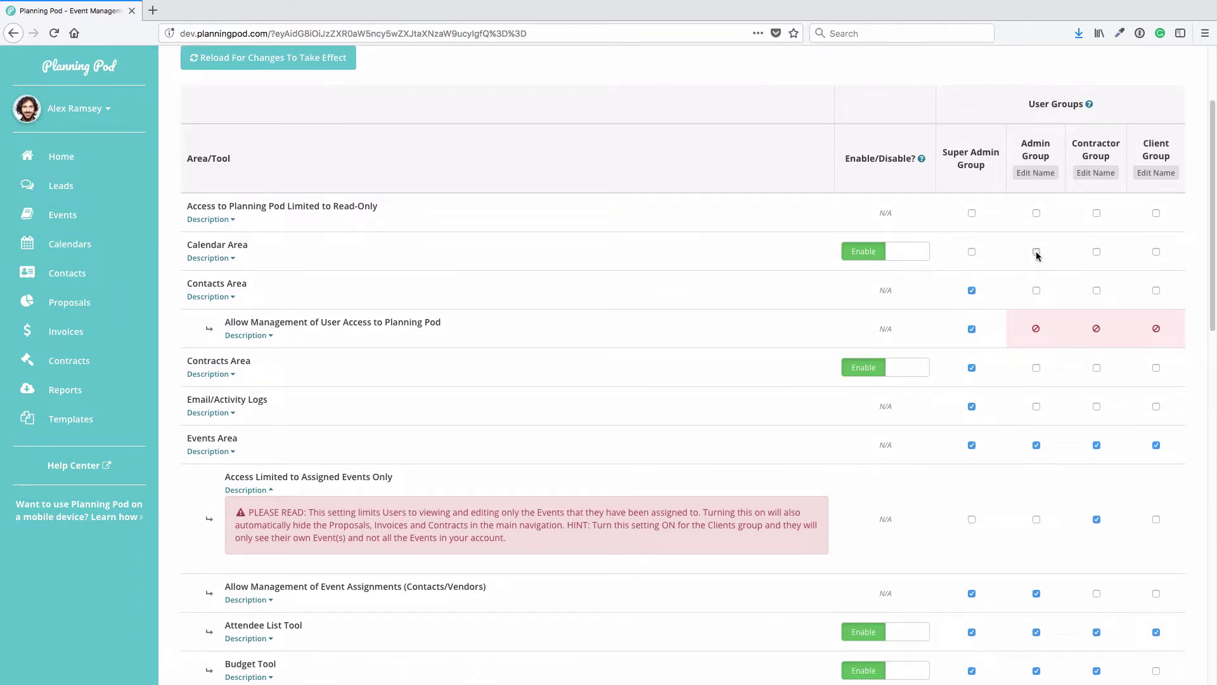
pyautogui.click(1036, 290)
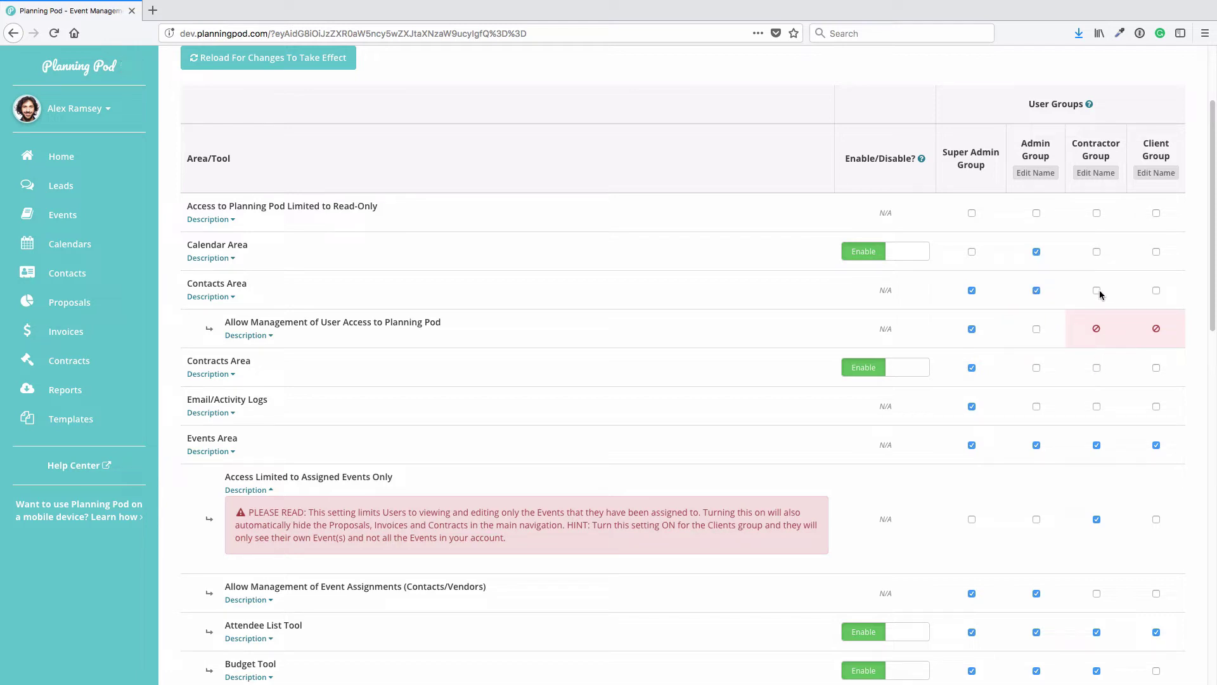
pyautogui.click(1097, 252)
pyautogui.scroll(-1, 1076, 328)
pyautogui.scroll(-3, 1076, 328)
pyautogui.click(1037, 253)
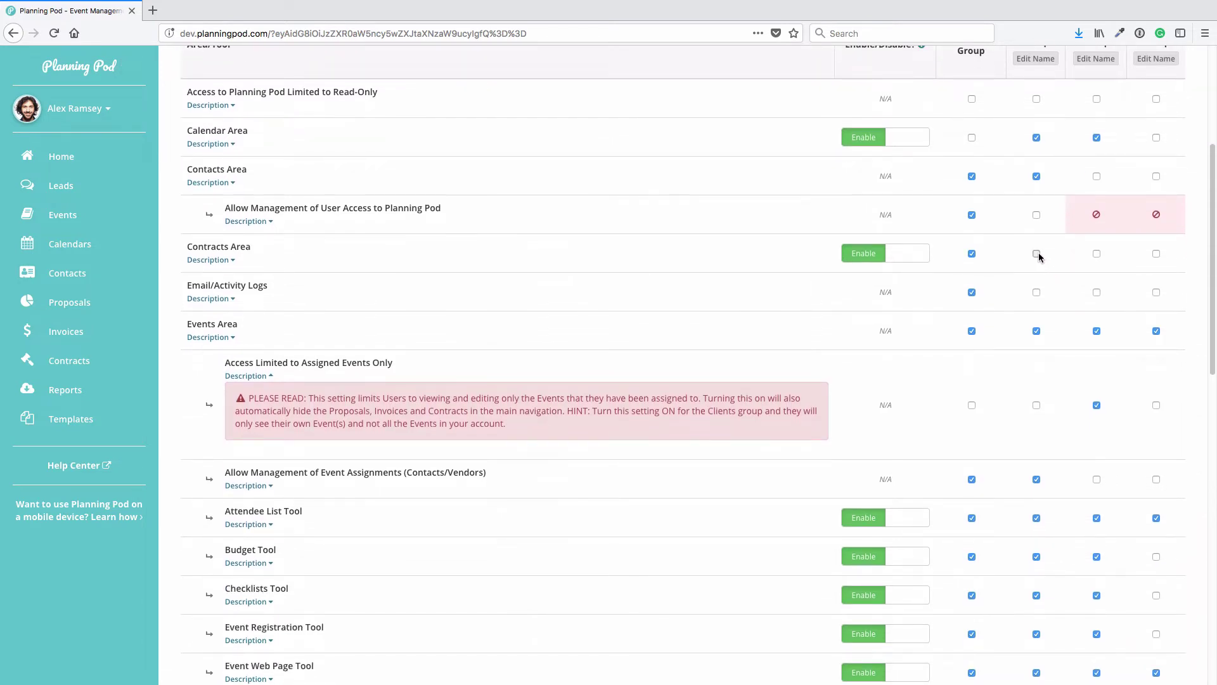
pyautogui.scroll(-4, 1098, 344)
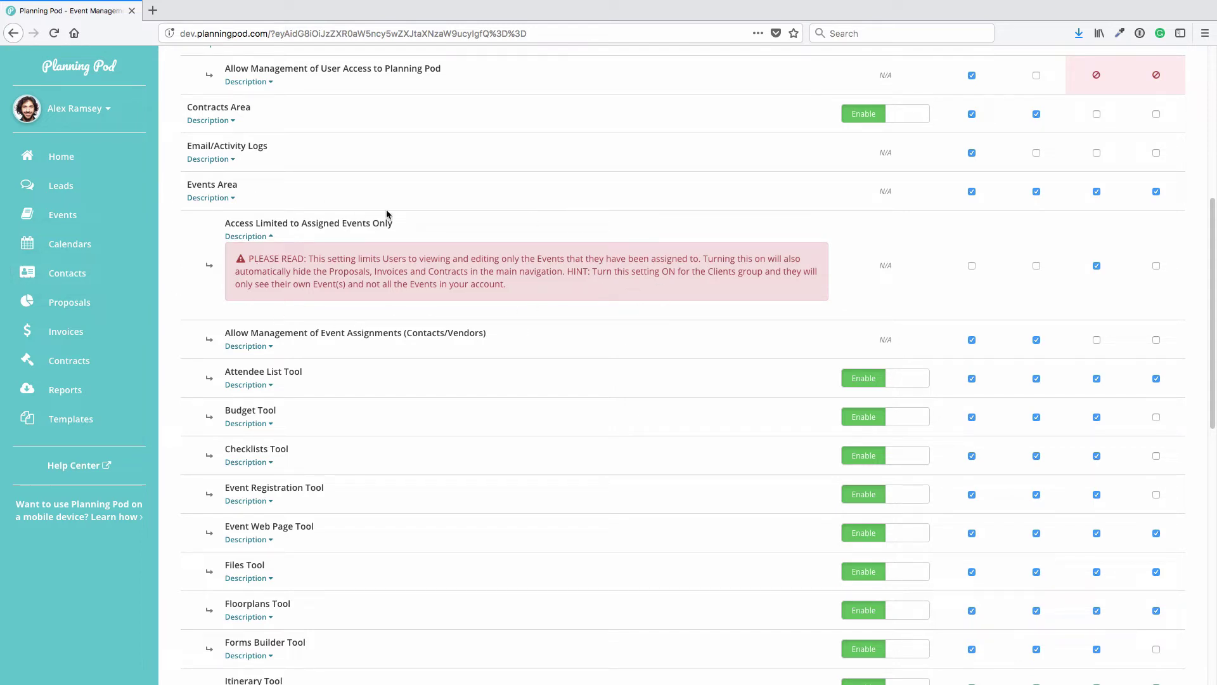
# Limit Client Group to assigned events only, accepting the warning, and grant Budget and Forms Builder tools
pyautogui.click(1157, 267)
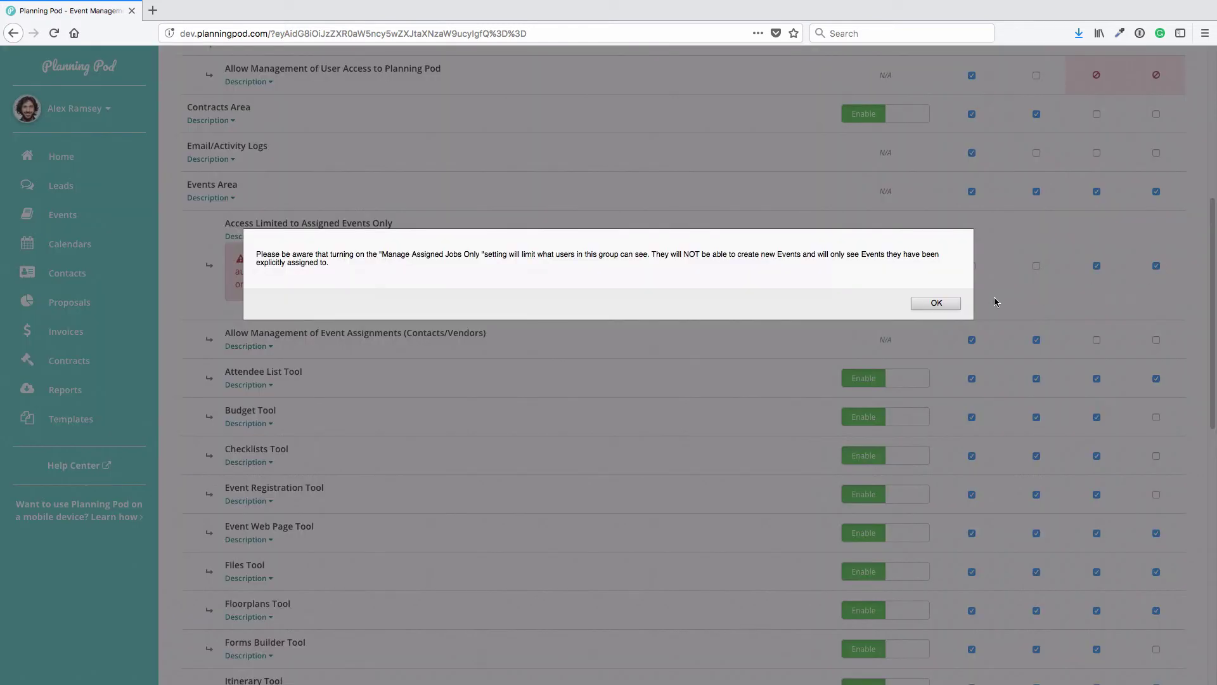
pyautogui.click(954, 306)
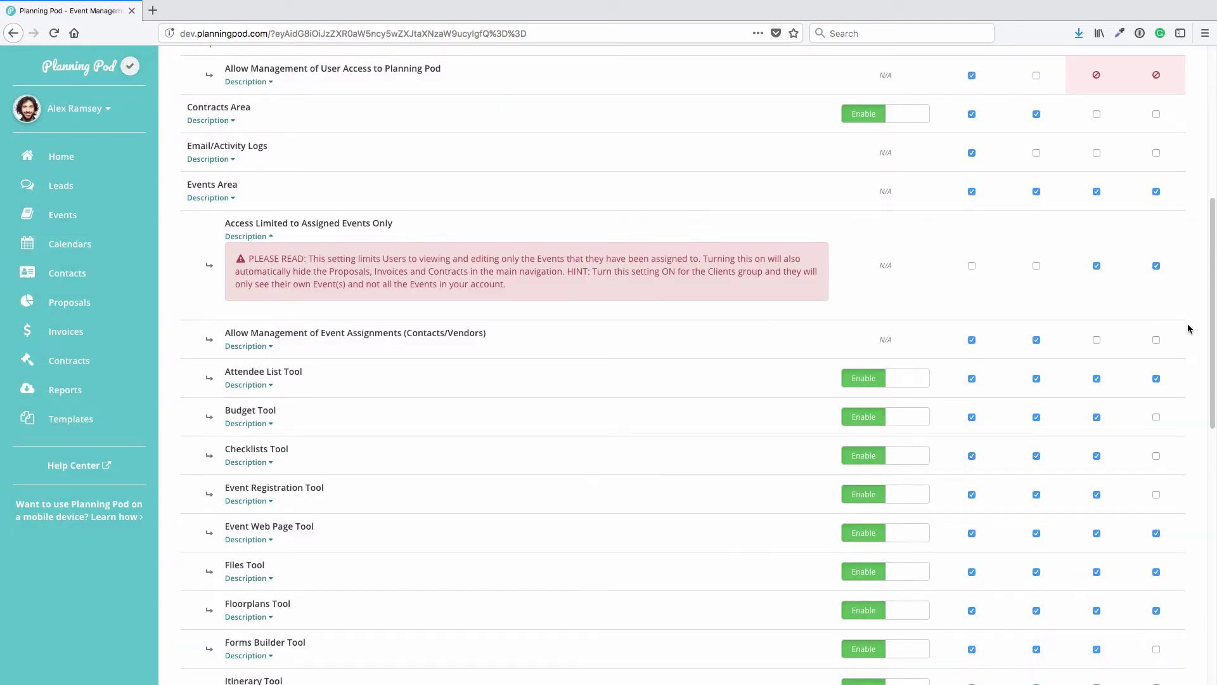
pyautogui.scroll(-2, 1180, 342)
pyautogui.click(1156, 360)
pyautogui.scroll(-3, 1165, 439)
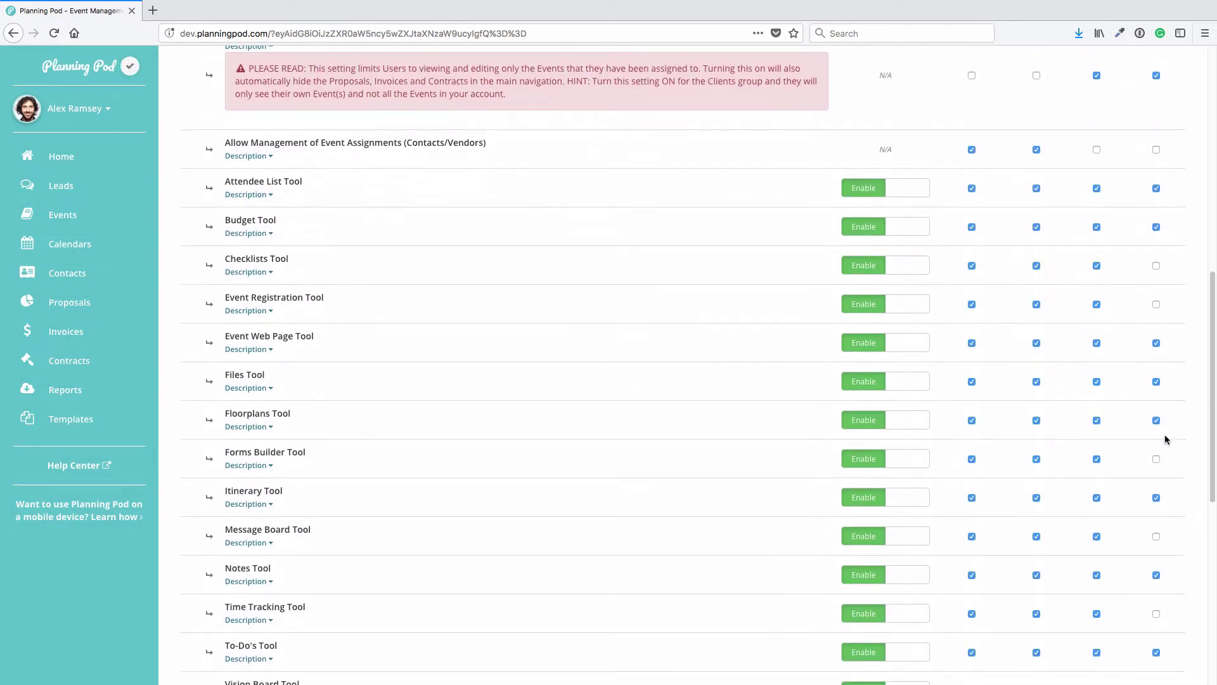
pyautogui.click(1156, 458)
pyautogui.scroll(-2, 1159, 436)
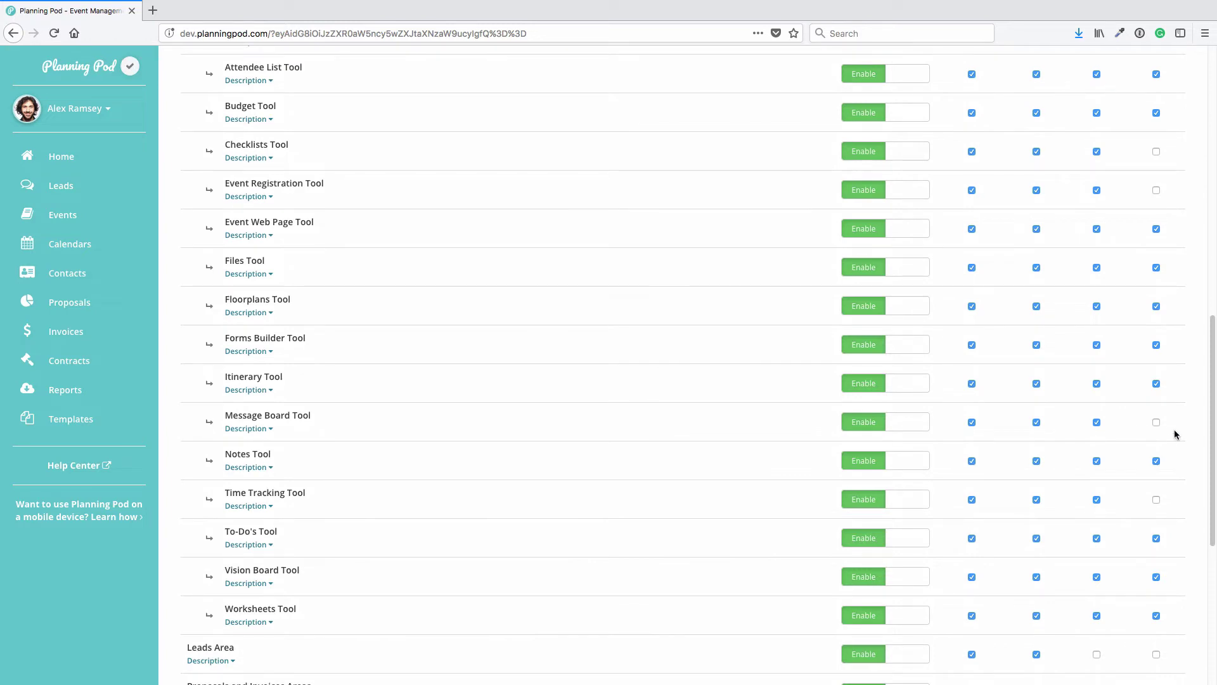
pyautogui.scroll(10, 1175, 429)
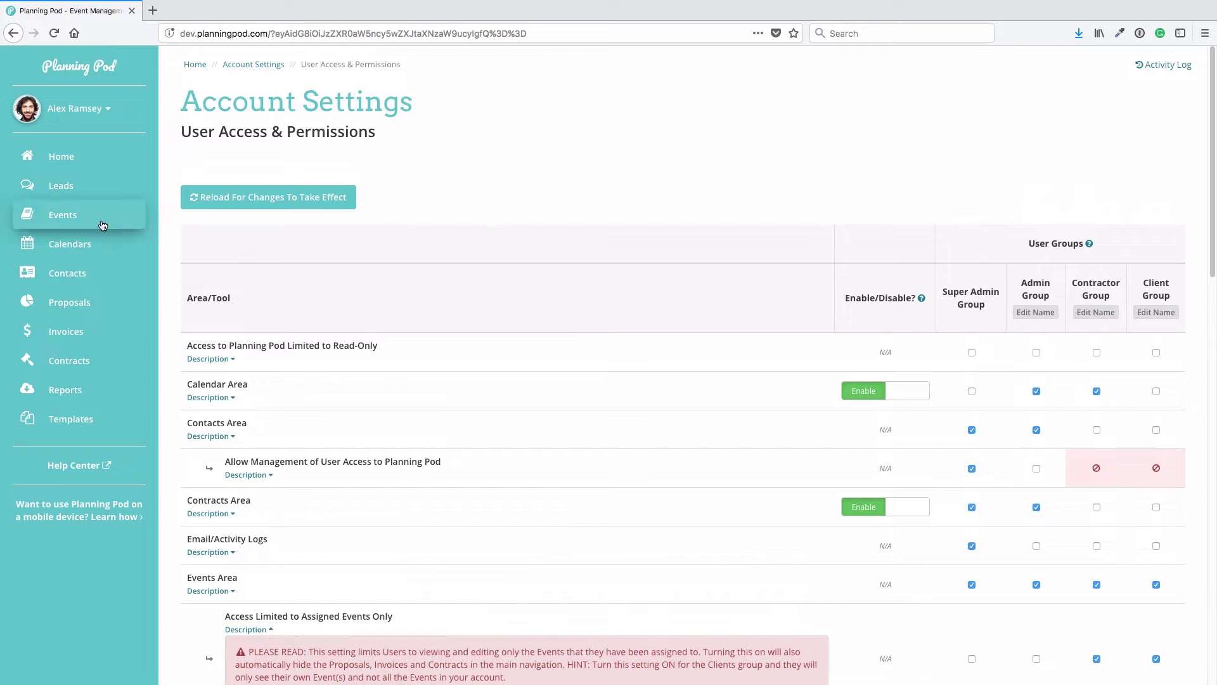
# Open The Ranch at Evergreen contact's detail page from the Contacts list
pyautogui.click(83, 276)
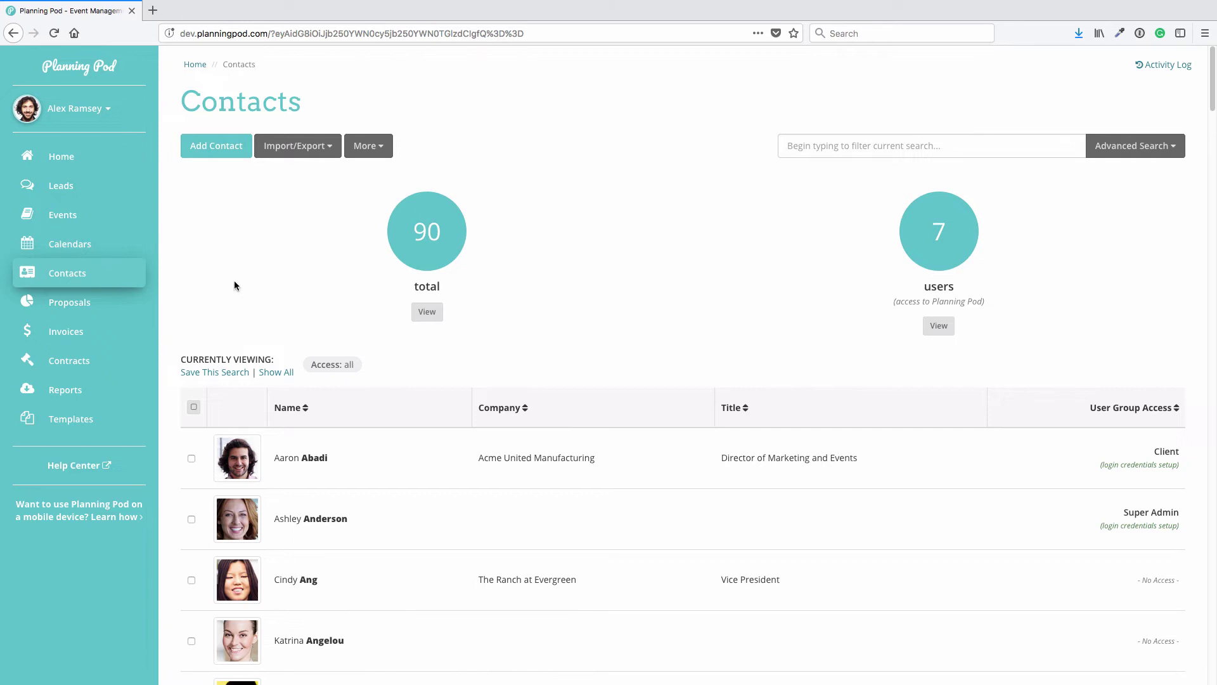
pyautogui.scroll(-4, 348, 284)
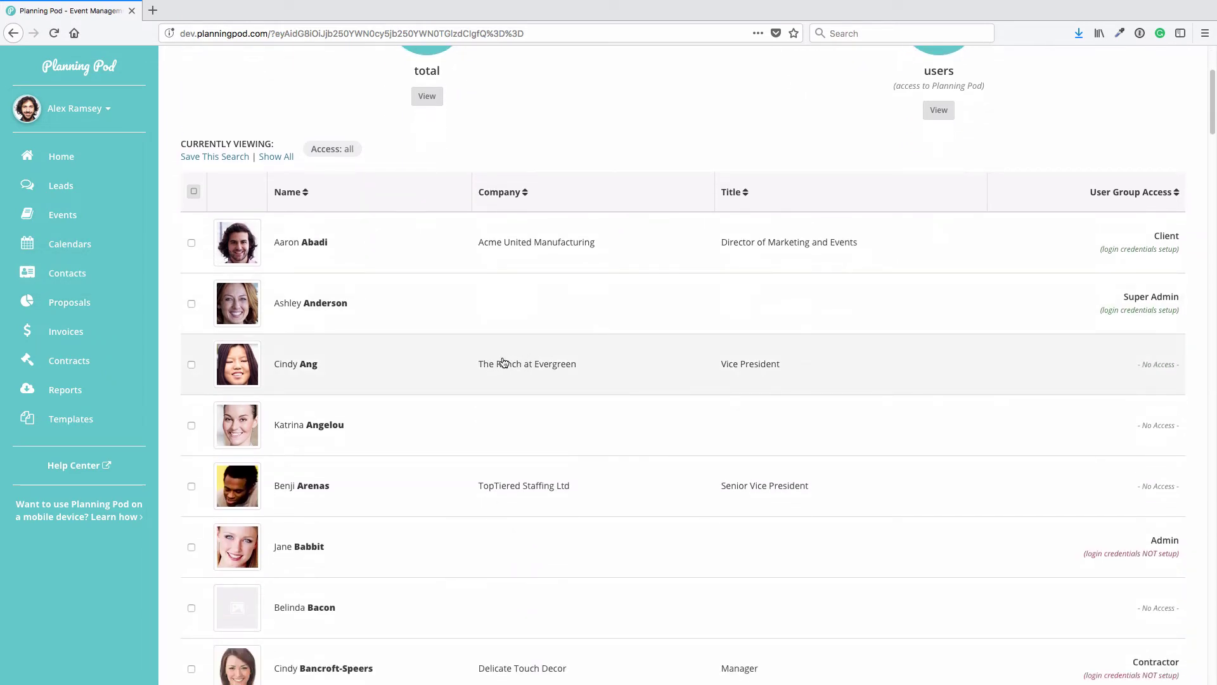
pyautogui.click(501, 364)
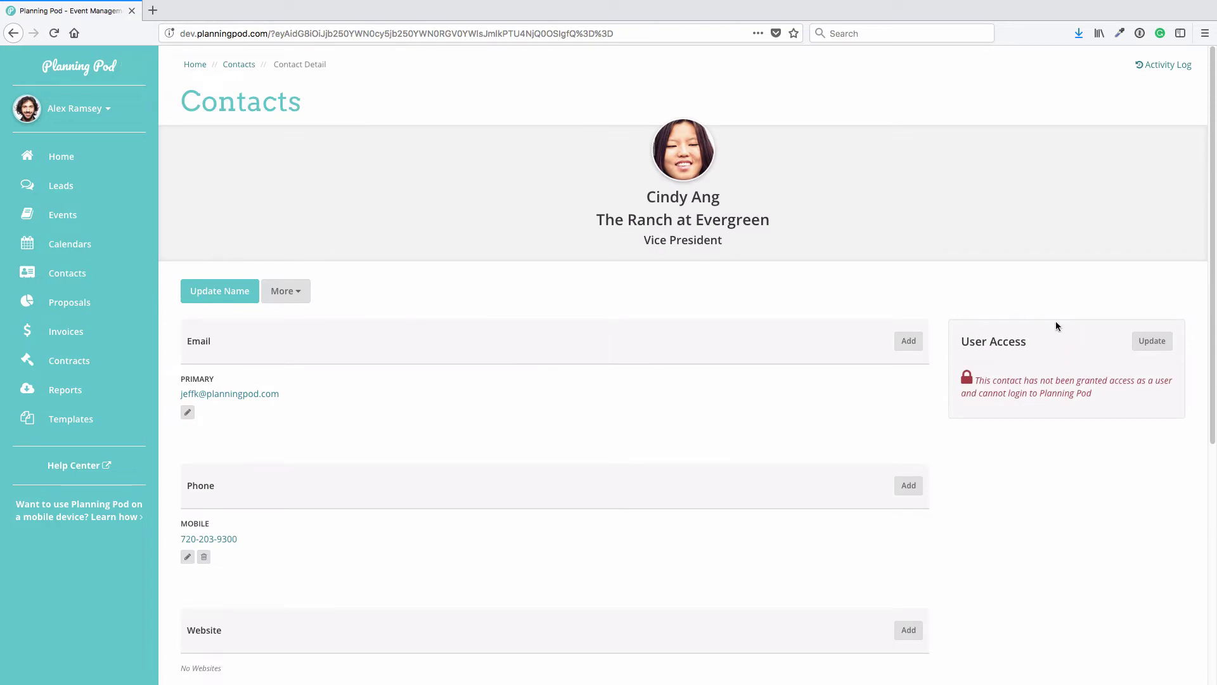
# Grant this contact user access in the Contractor group and save
pyautogui.click(1152, 343)
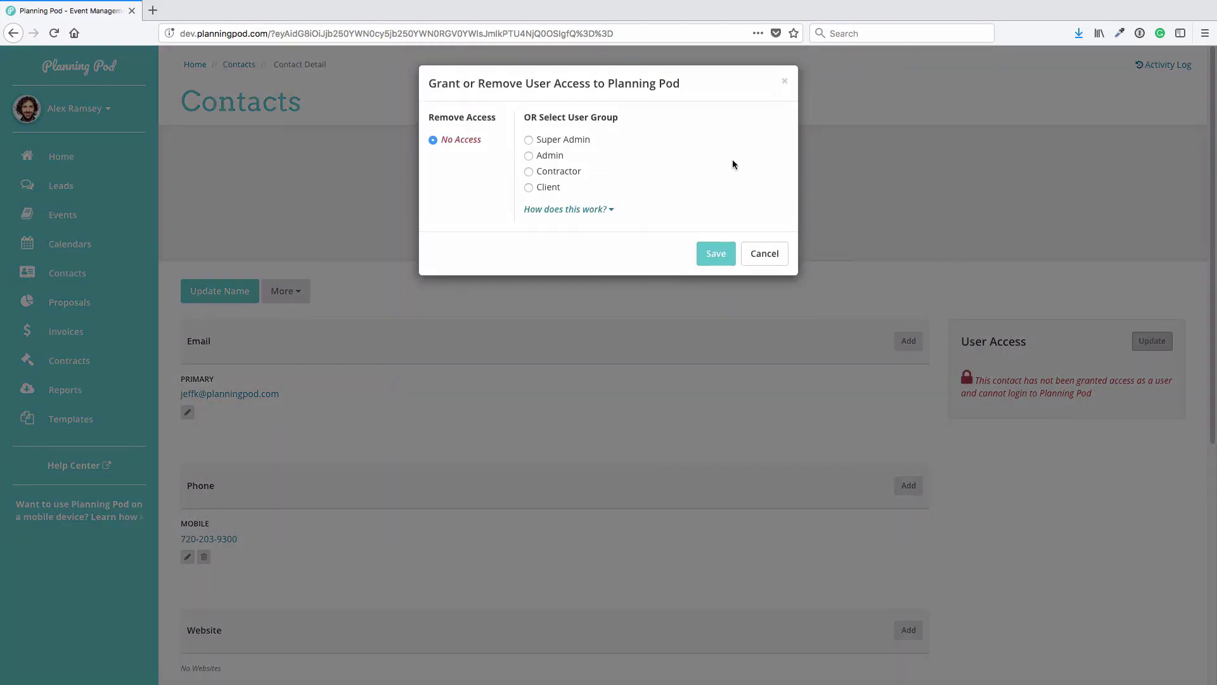
pyautogui.click(529, 172)
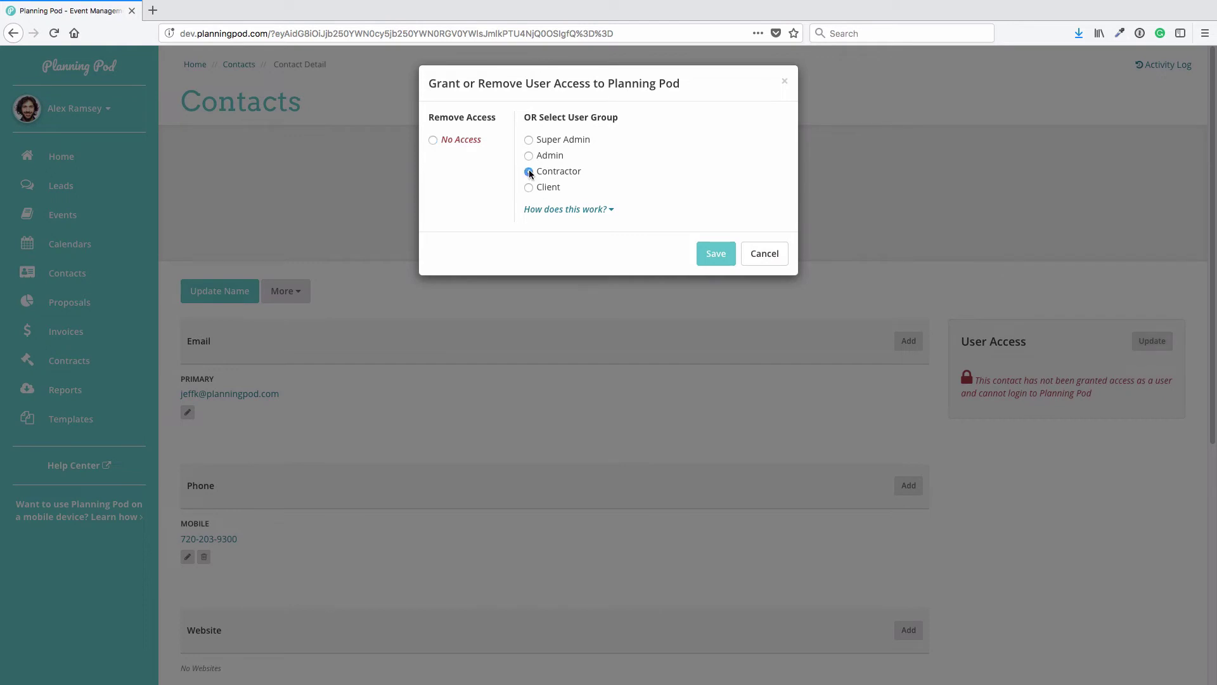
pyautogui.click(721, 253)
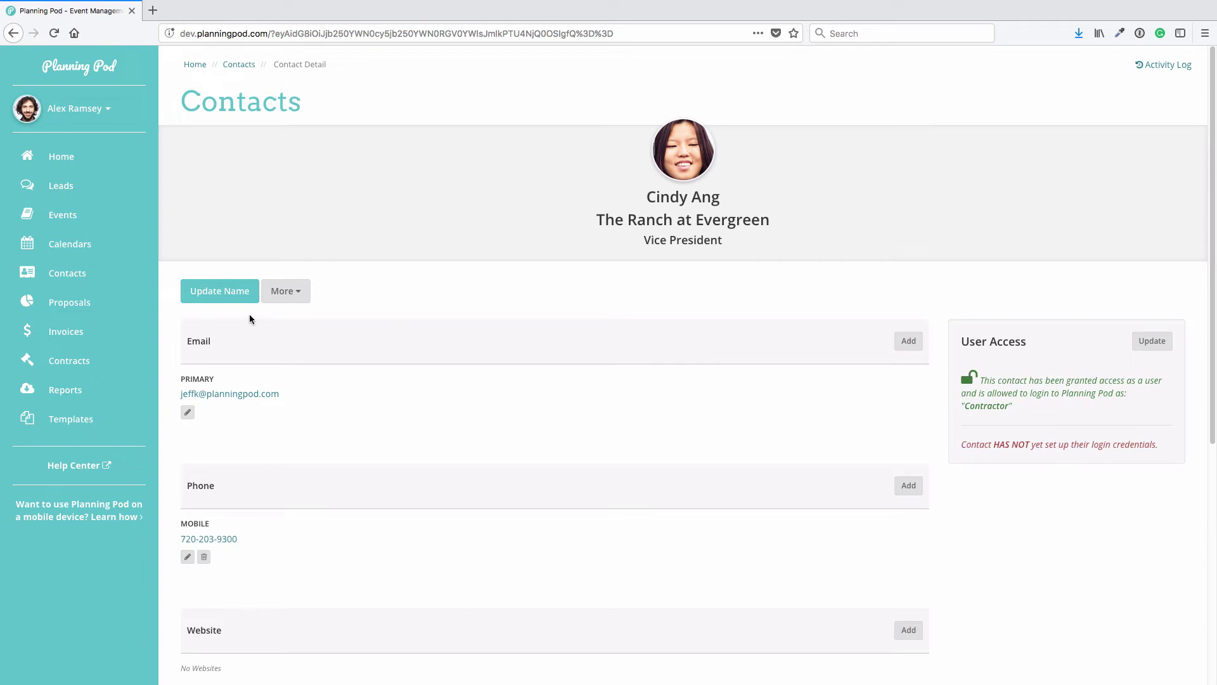
# Open the Grand Opening Party - Creative Confection event and go to Manage Assigned Contacts
pyautogui.click(69, 214)
pyautogui.scroll(-2, 421, 511)
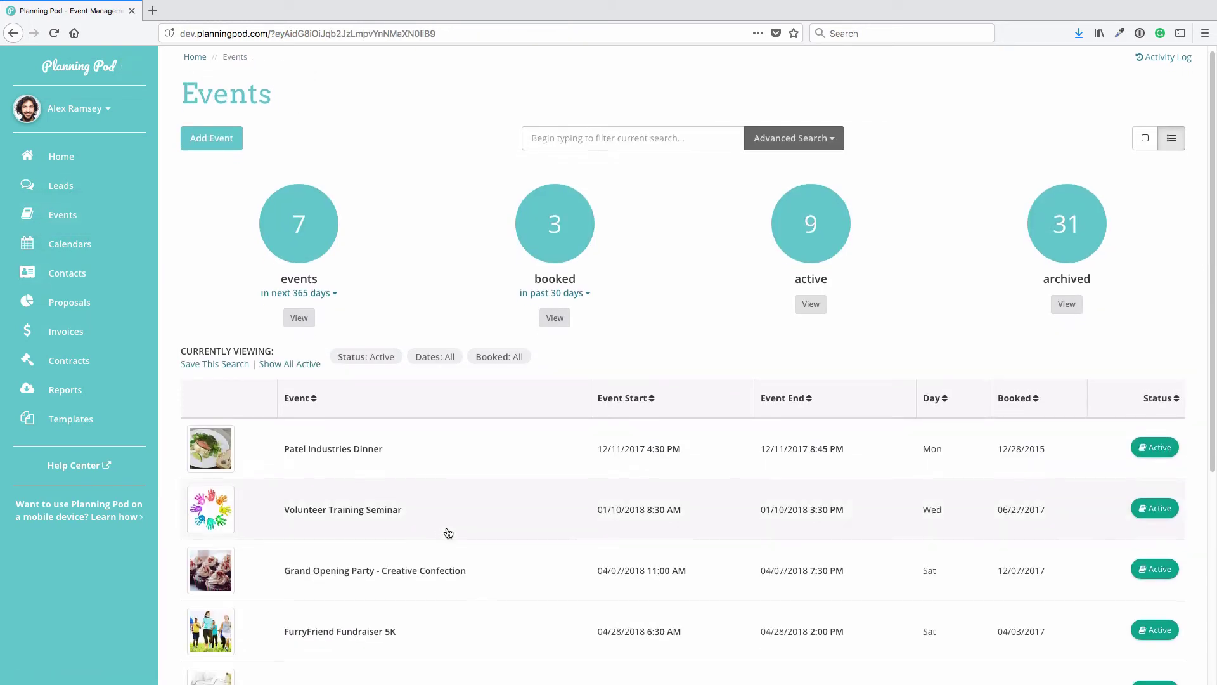
pyautogui.click(421, 511)
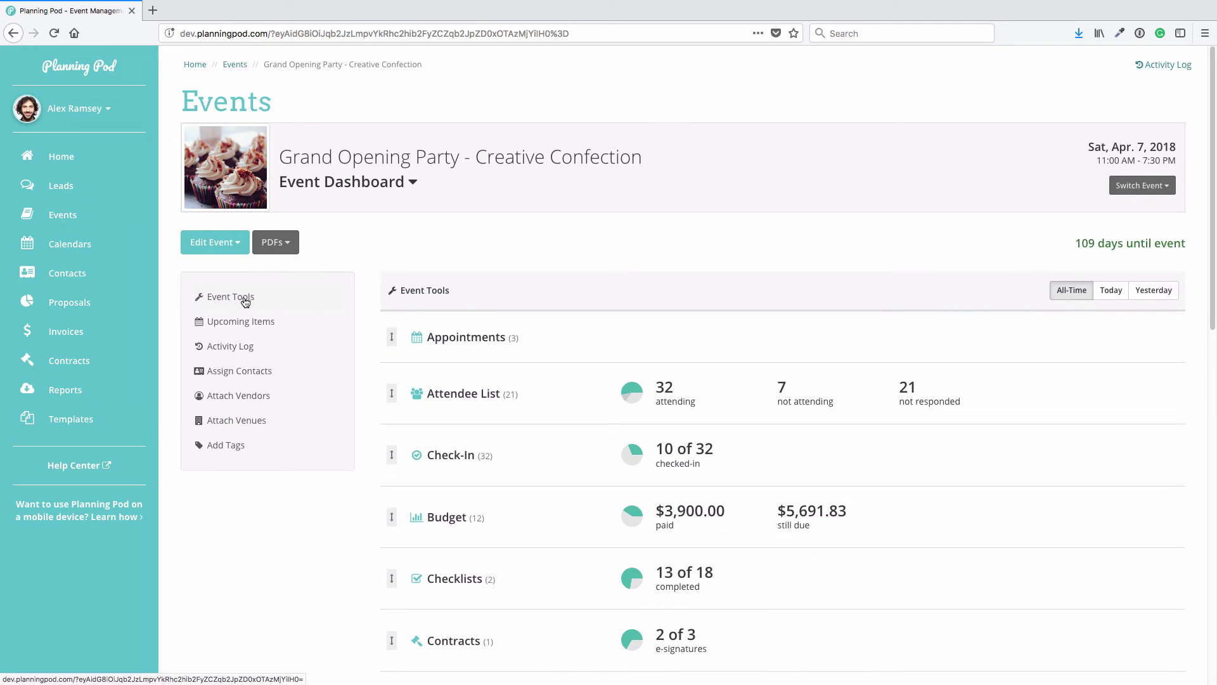
pyautogui.click(250, 374)
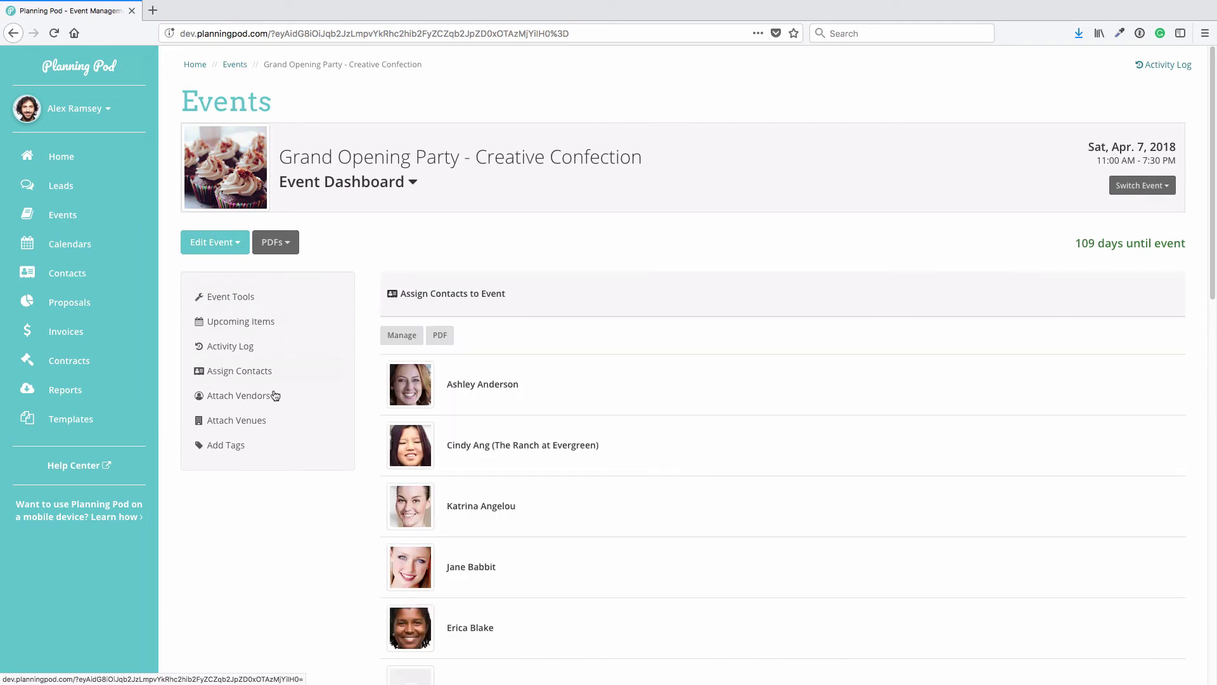
pyautogui.click(411, 340)
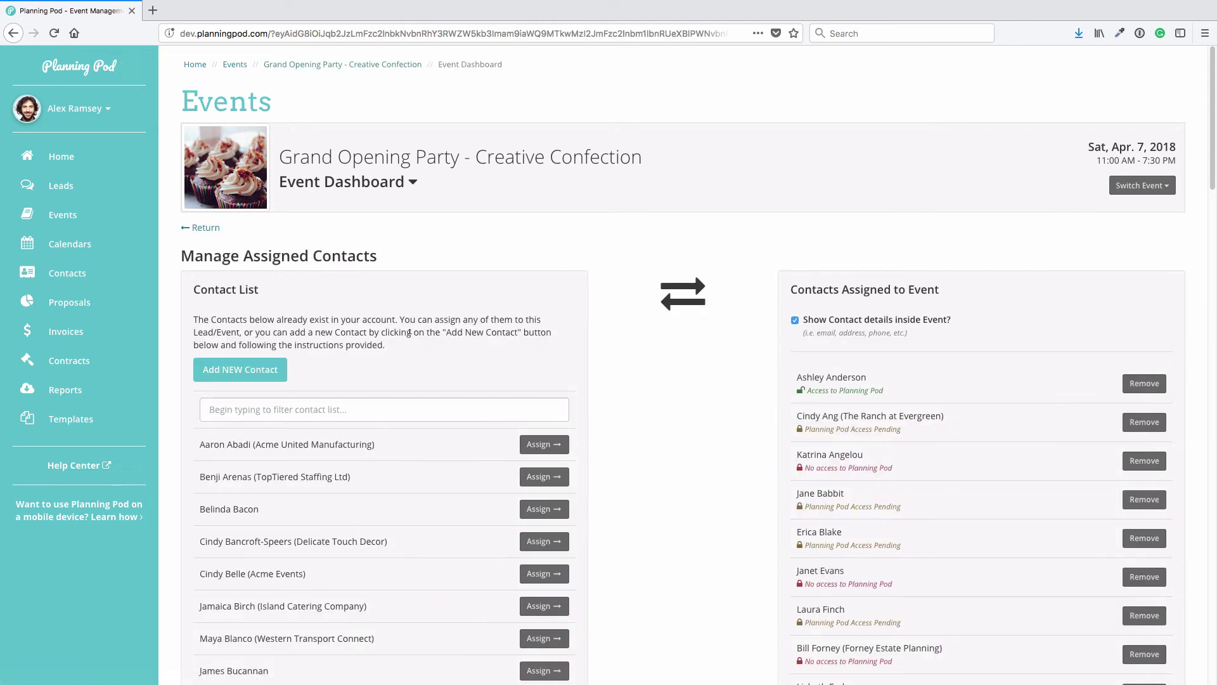
# Open the Assign dialog for an existing contact, leave No Access, and cancel it
pyautogui.scroll(-1, 405, 369)
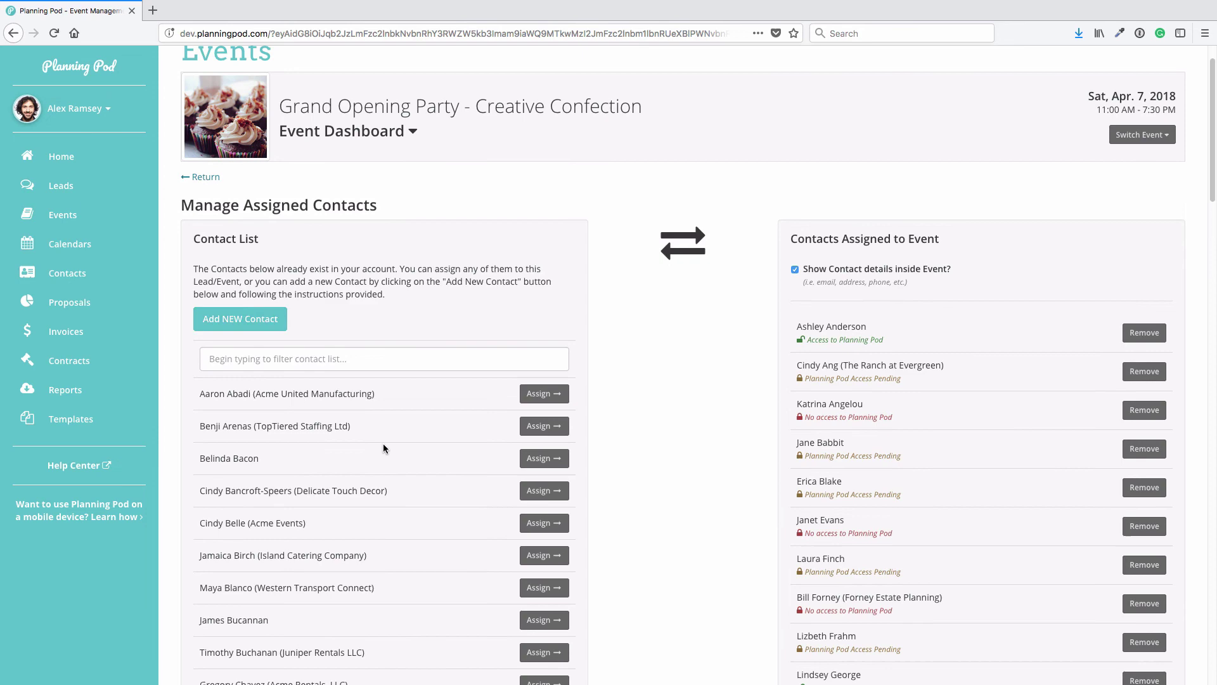
pyautogui.scroll(-3, 383, 443)
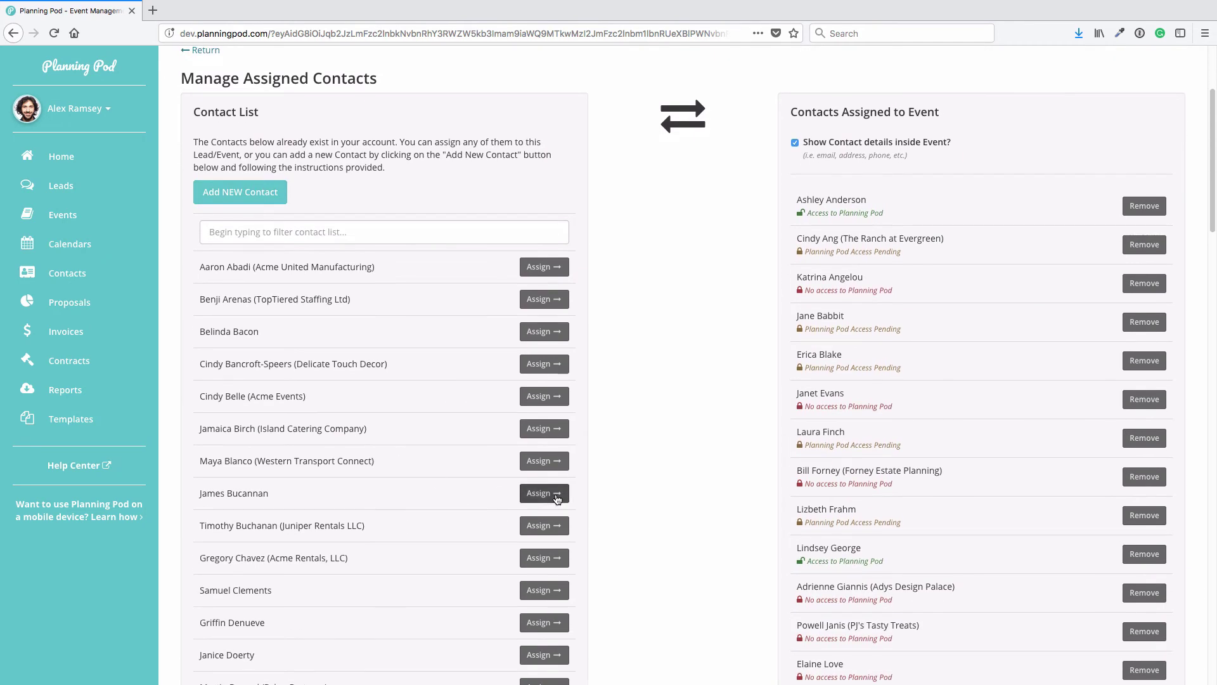
pyautogui.click(557, 499)
pyautogui.click(500, 182)
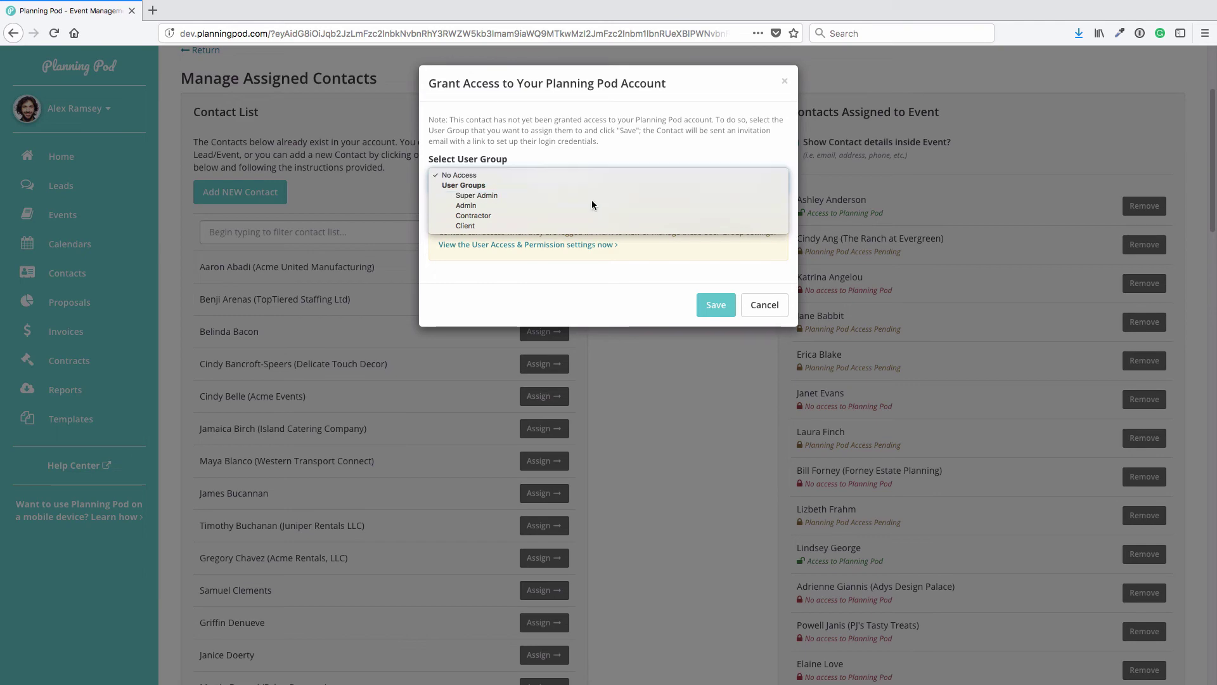
pyautogui.click(760, 304)
pyautogui.click(760, 305)
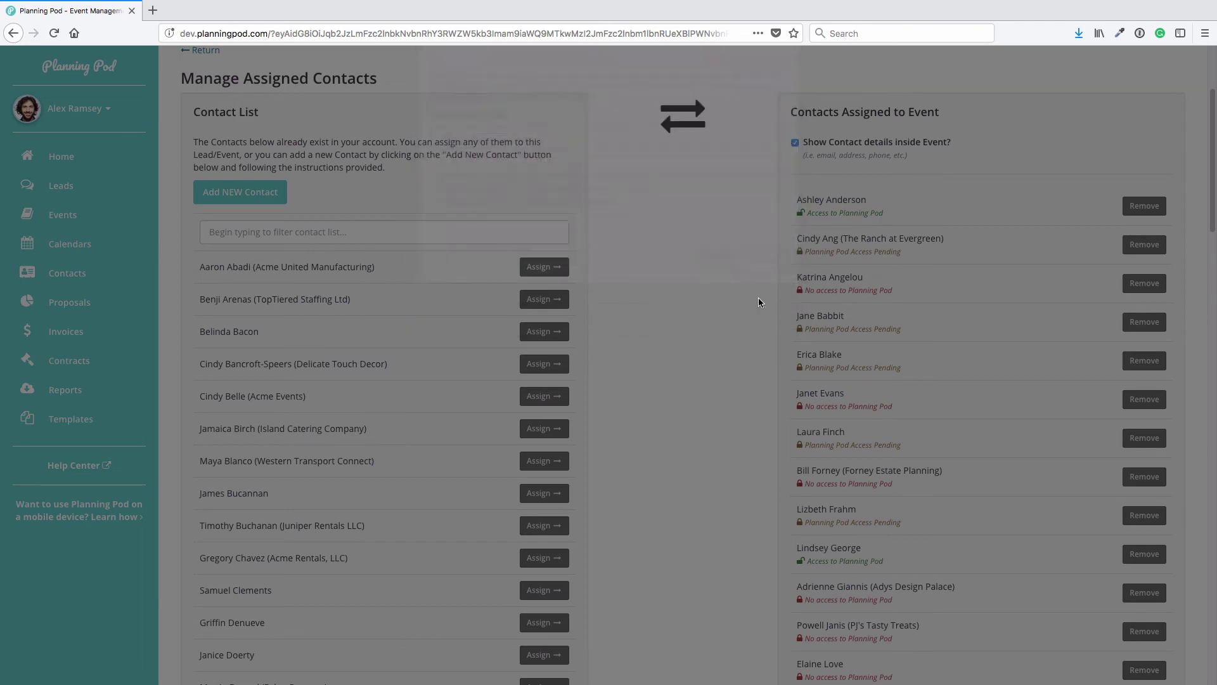
# Add a new contact with the person's first name, last name and e-mail, granting Super Admin access
pyautogui.click(253, 194)
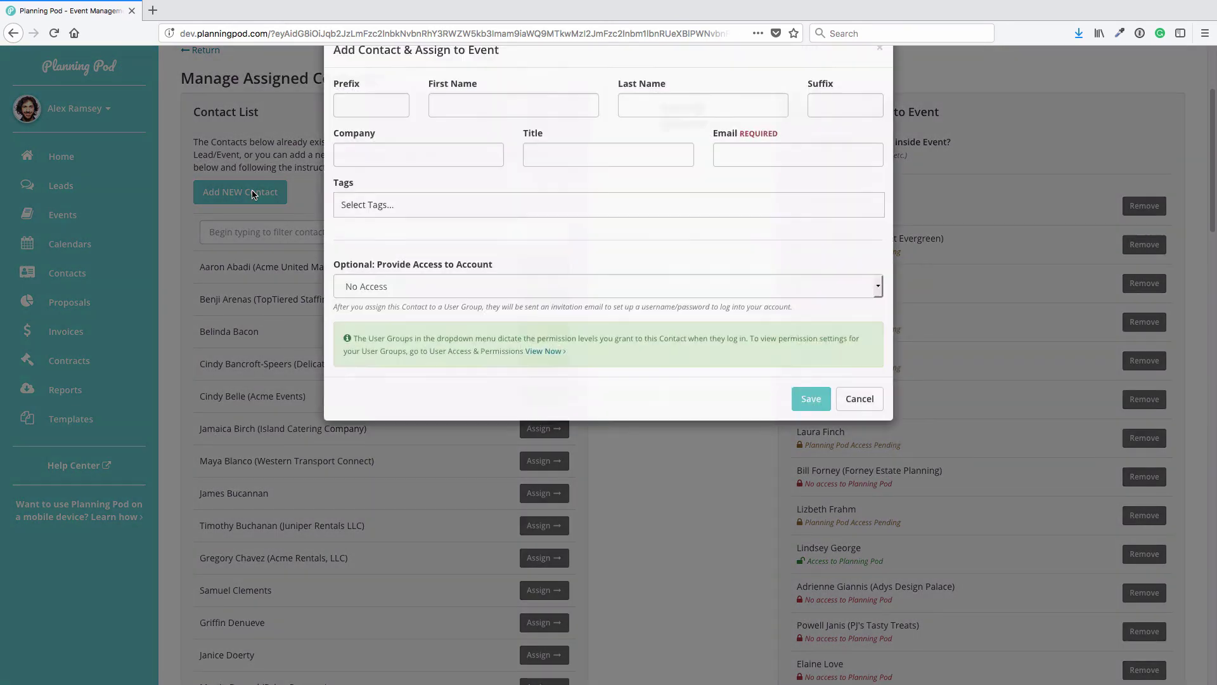
pyautogui.click(489, 147)
pyautogui.click(648, 132)
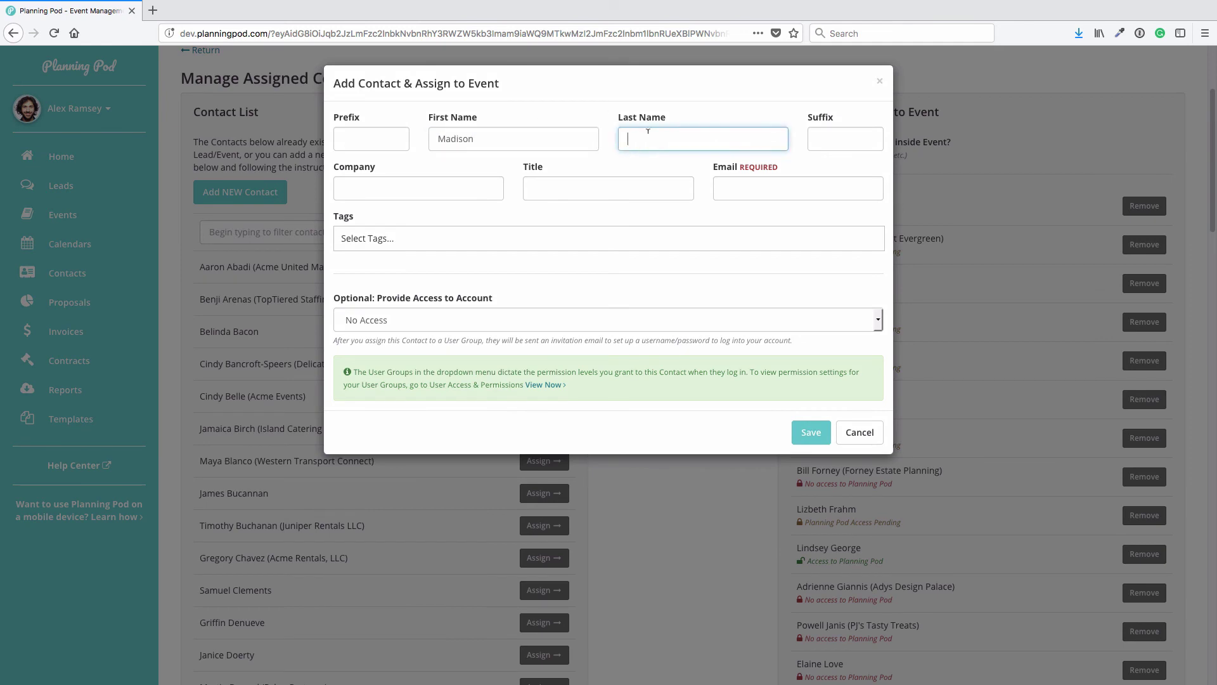
pyautogui.click(811, 185)
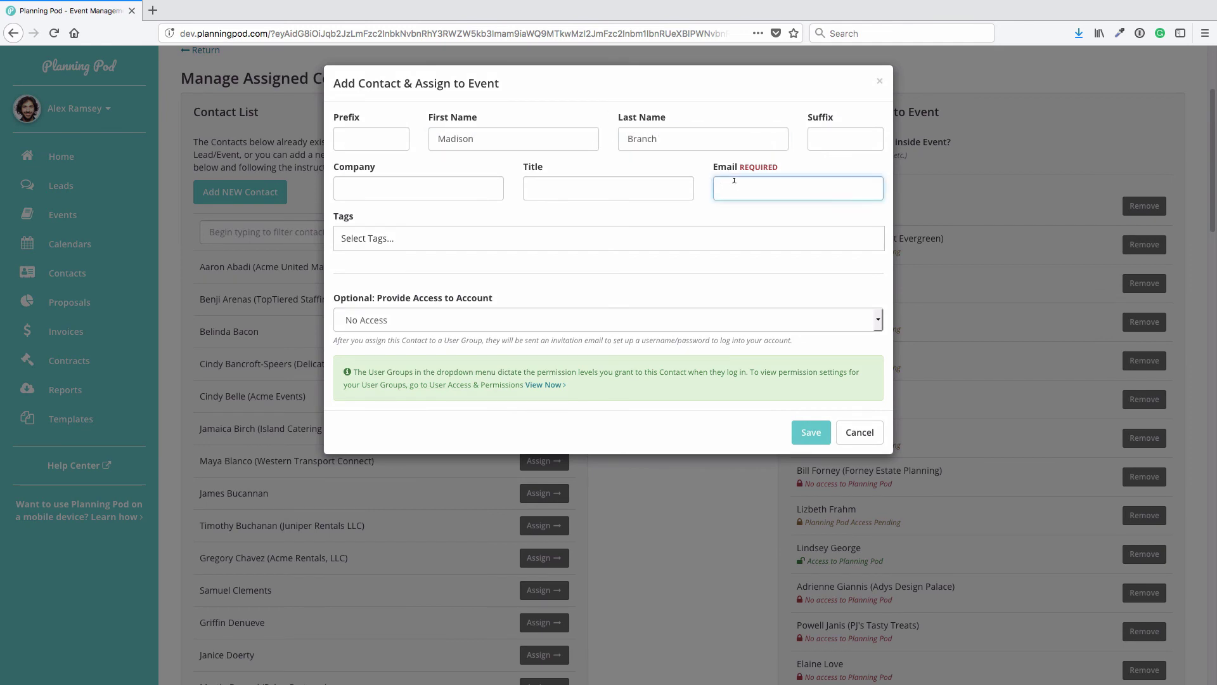
pyautogui.click(406, 319)
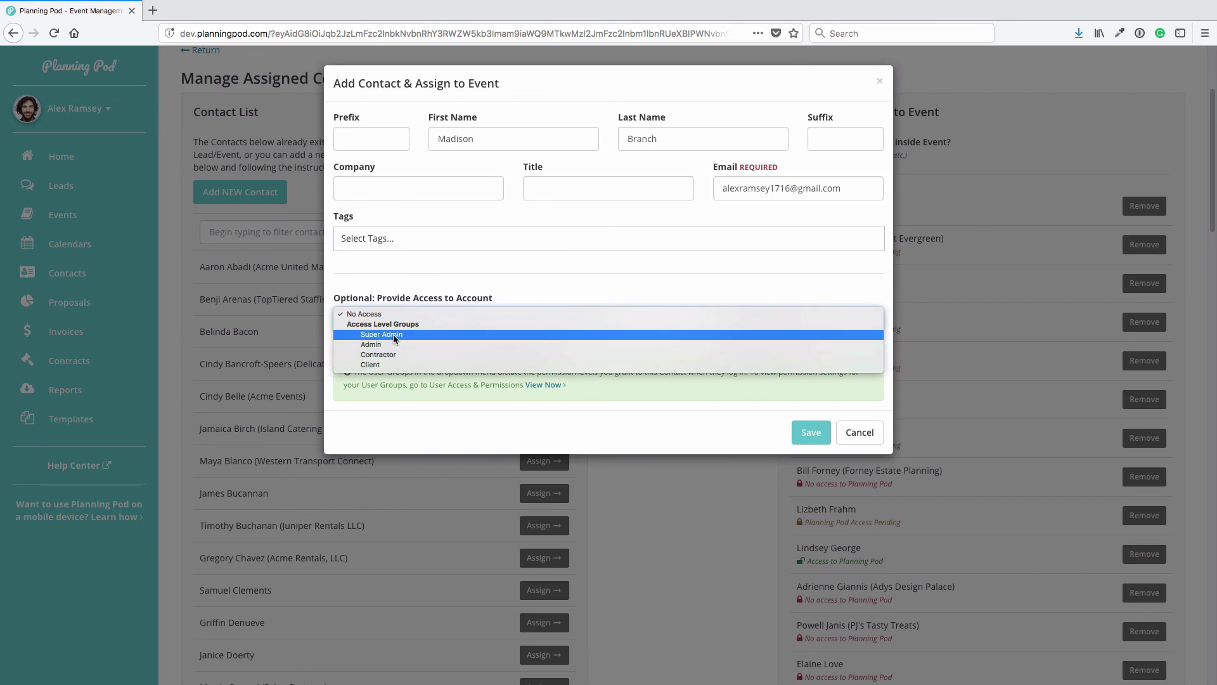
pyautogui.click(393, 335)
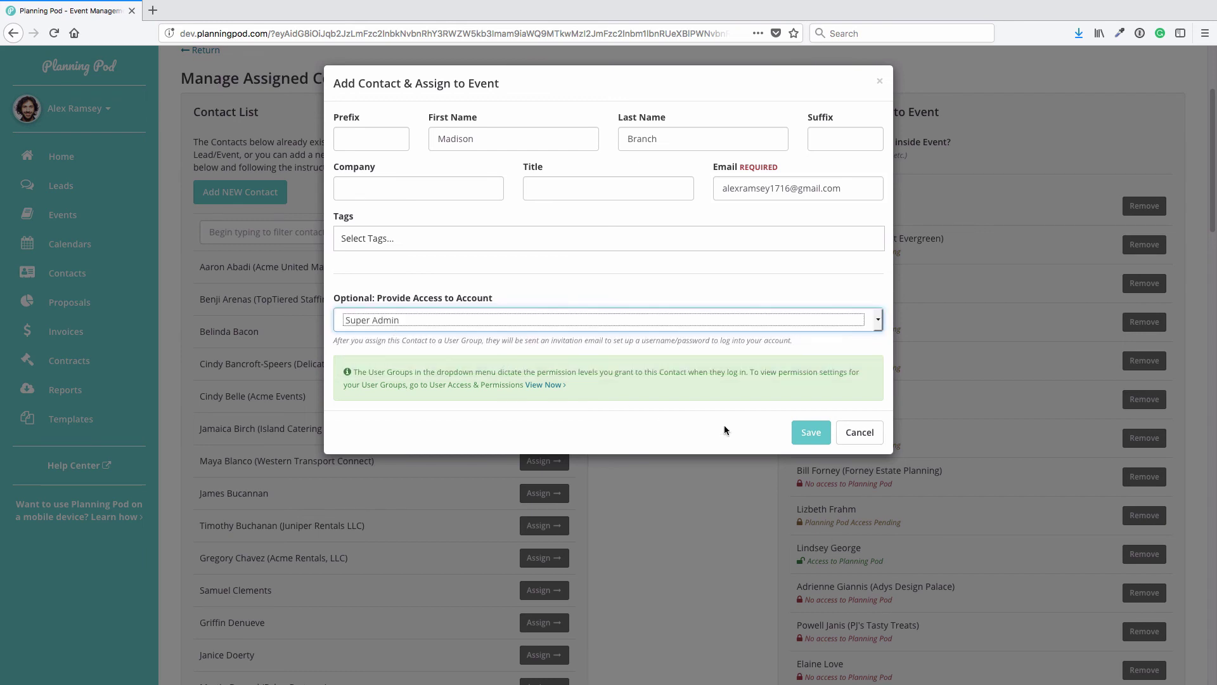
pyautogui.click(812, 433)
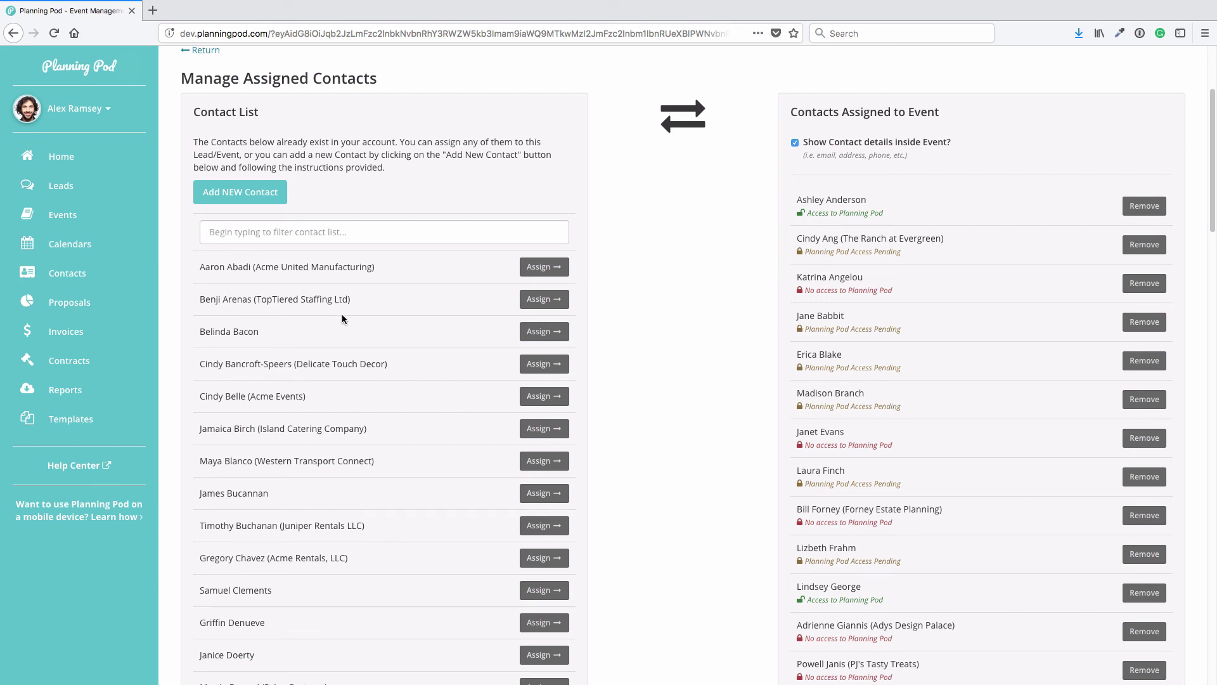
# Return to the Contacts list showing 91 contacts
pyautogui.click(94, 281)
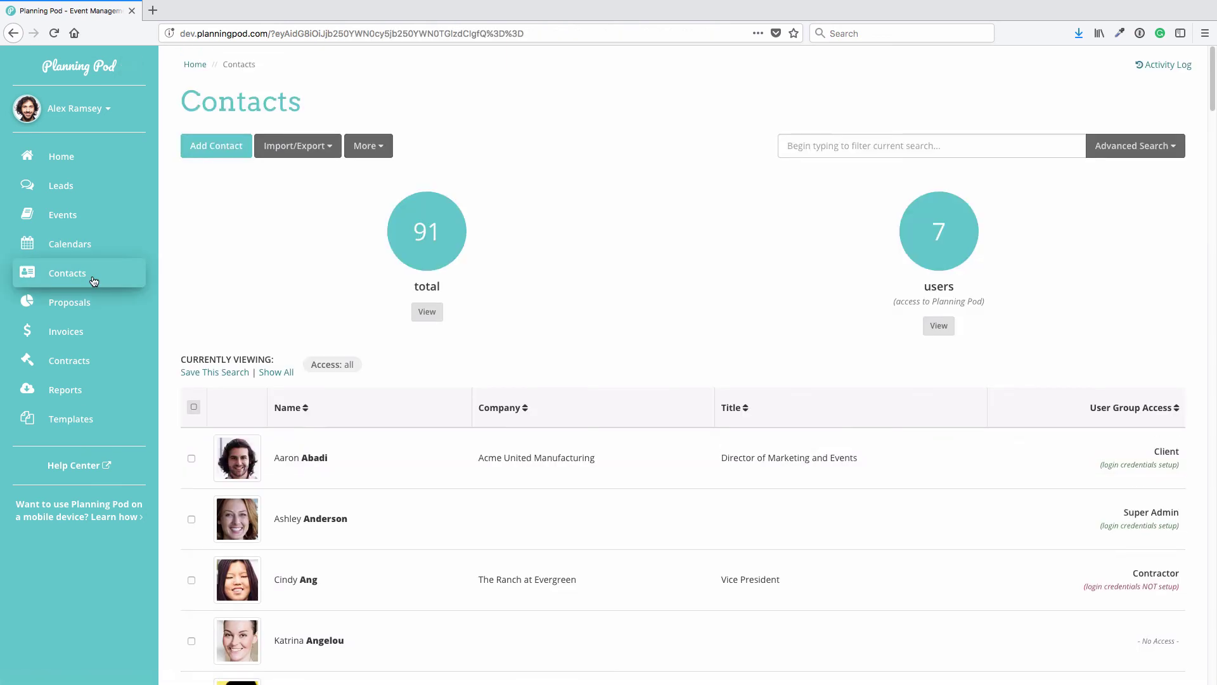